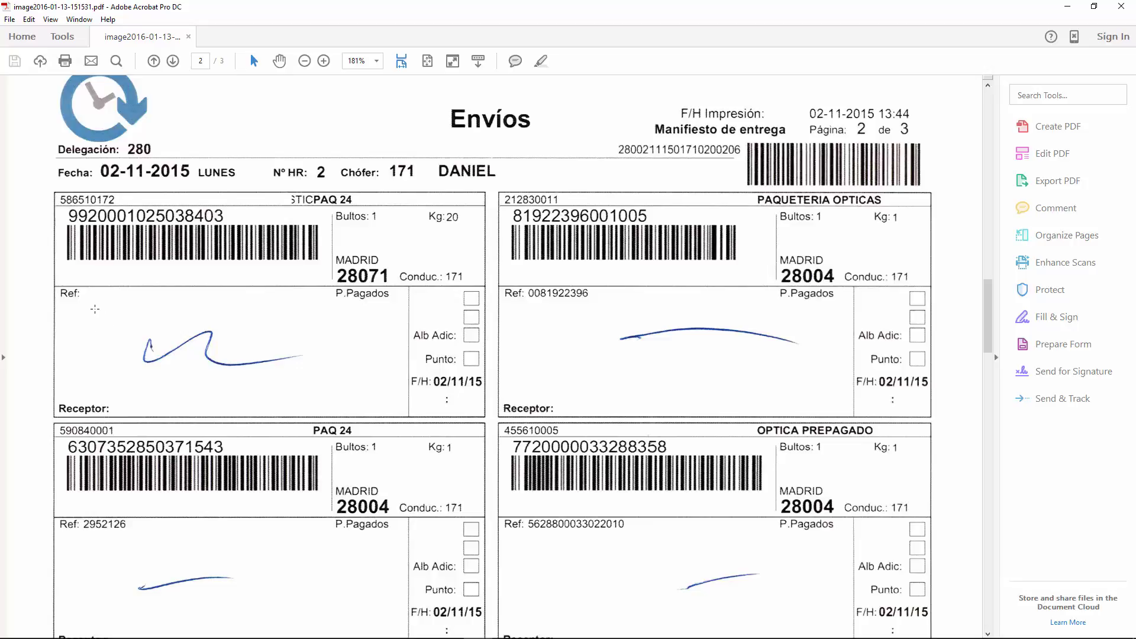
# Step: Look over the delivery slips and their signature boxes on page 2 of the scanned manifest
pyautogui.moveTo(73, 304)
pyautogui.mouseDown()
pyautogui.moveTo(282, 384)
pyautogui.moveTo(398, 406)
pyautogui.mouseUp()
pyautogui.scroll(-3, 358, 420)
pyautogui.click(136, 495)
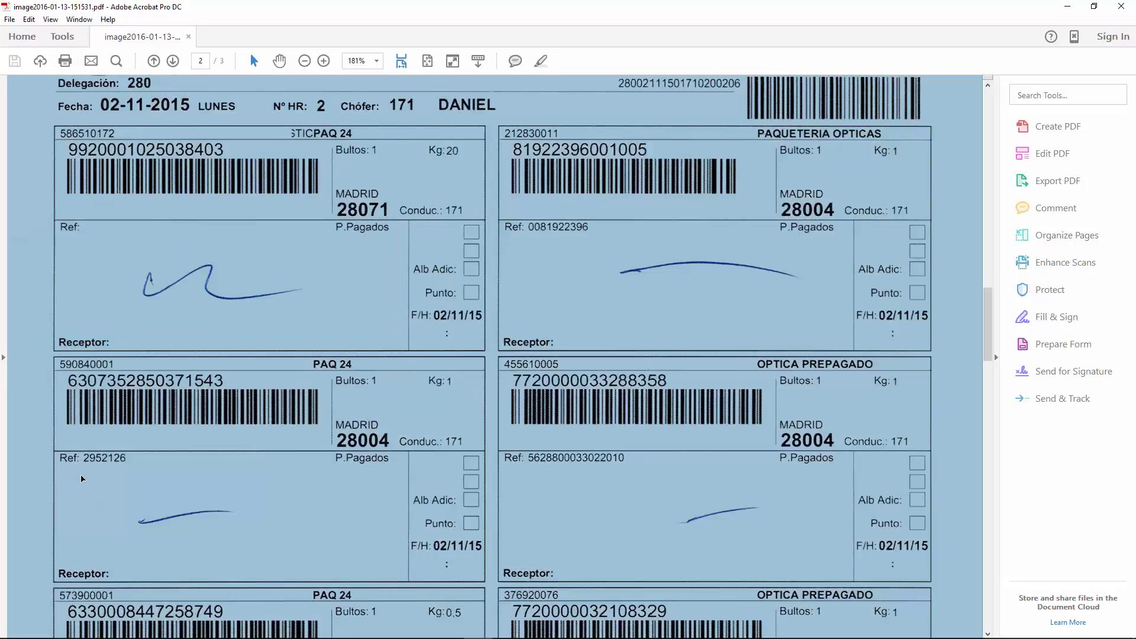
pyautogui.moveTo(80, 471); pyautogui.dragTo(381, 570)
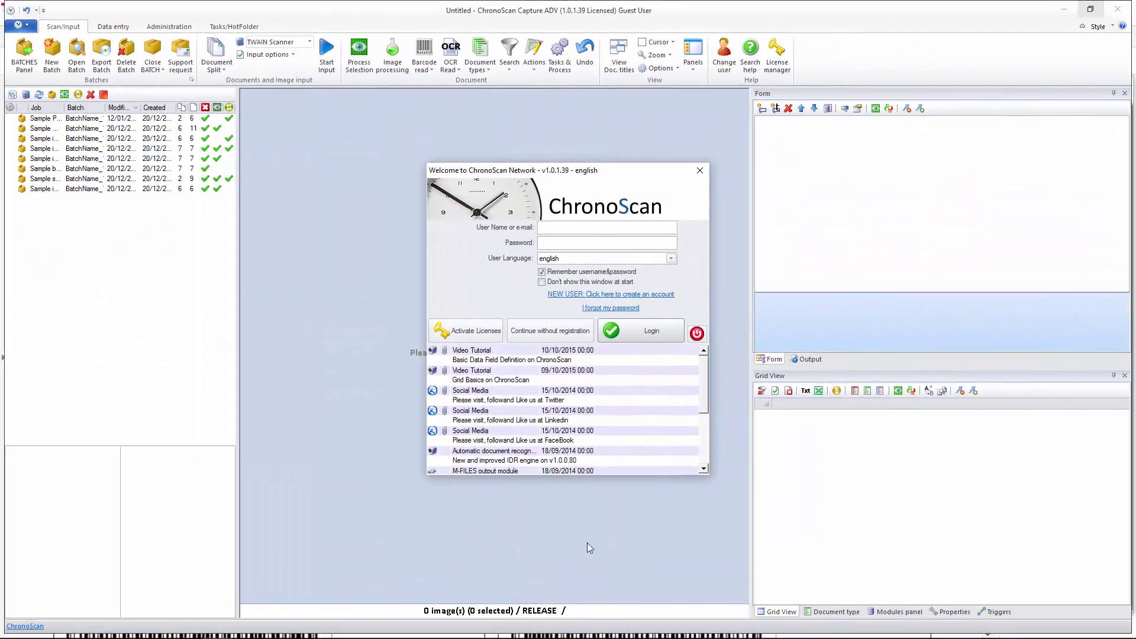
# Step: Switch to ChronoScan, continue without registration, and start a new job named Grid Cutter JOB with the Job Wizard
pyautogui.click(548, 330)
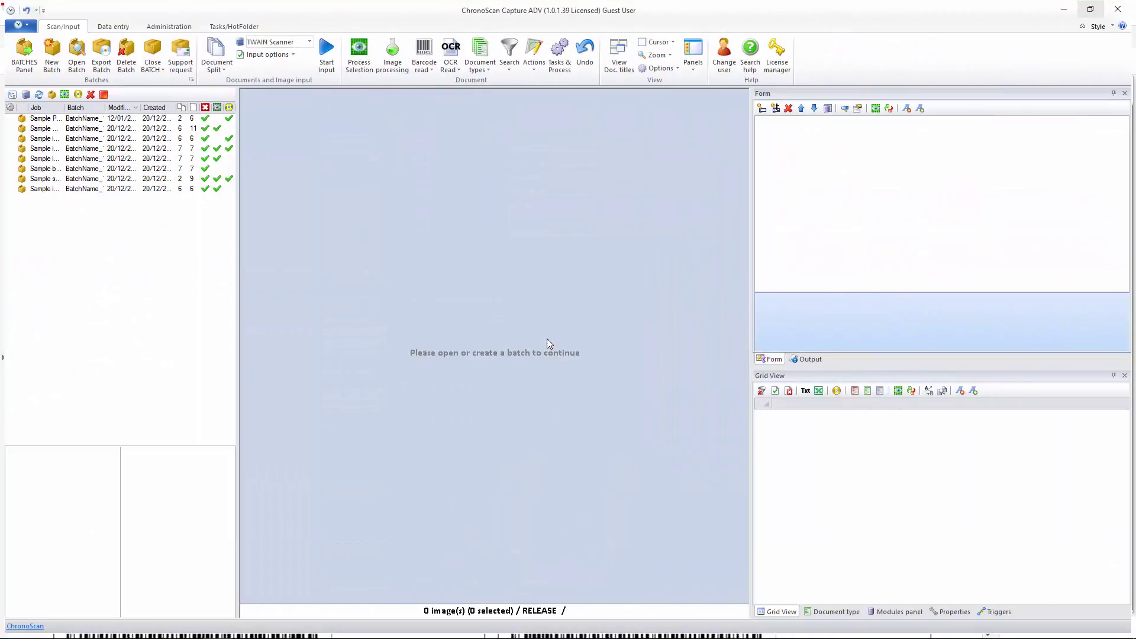
pyautogui.click(53, 64)
pyautogui.click(476, 473)
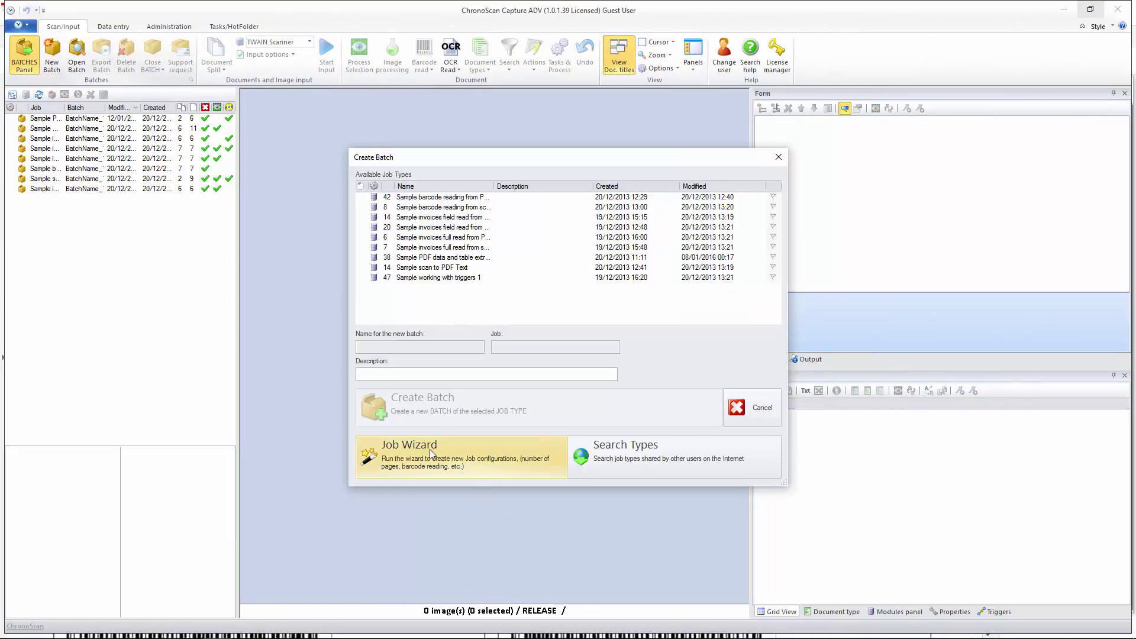
pyautogui.write('Grid Cutter JOB')
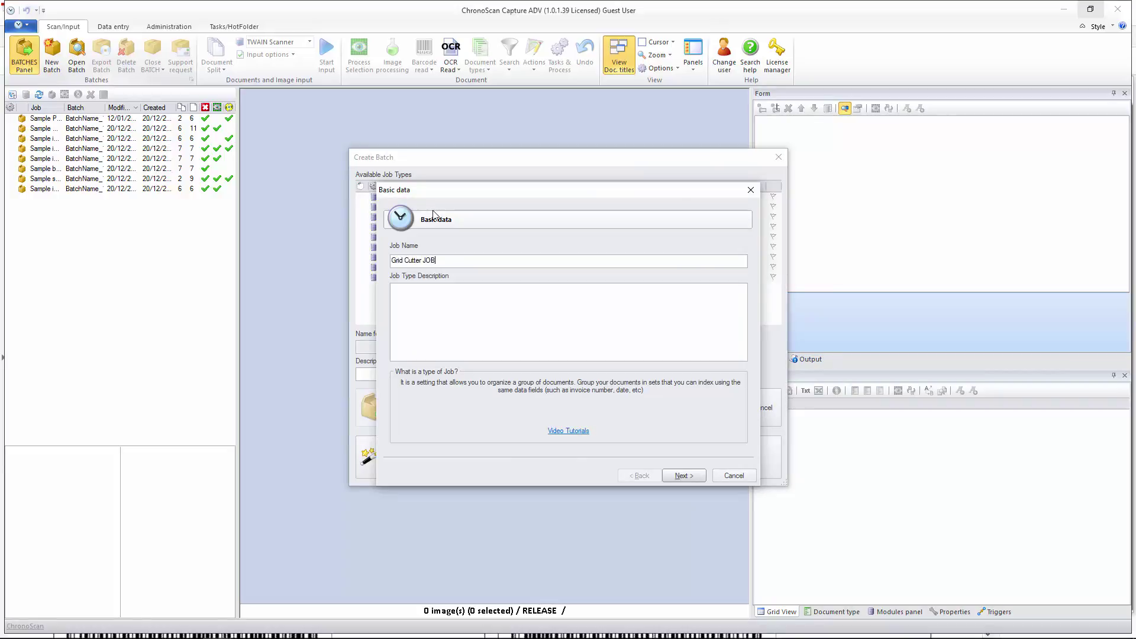
pyautogui.click(675, 475)
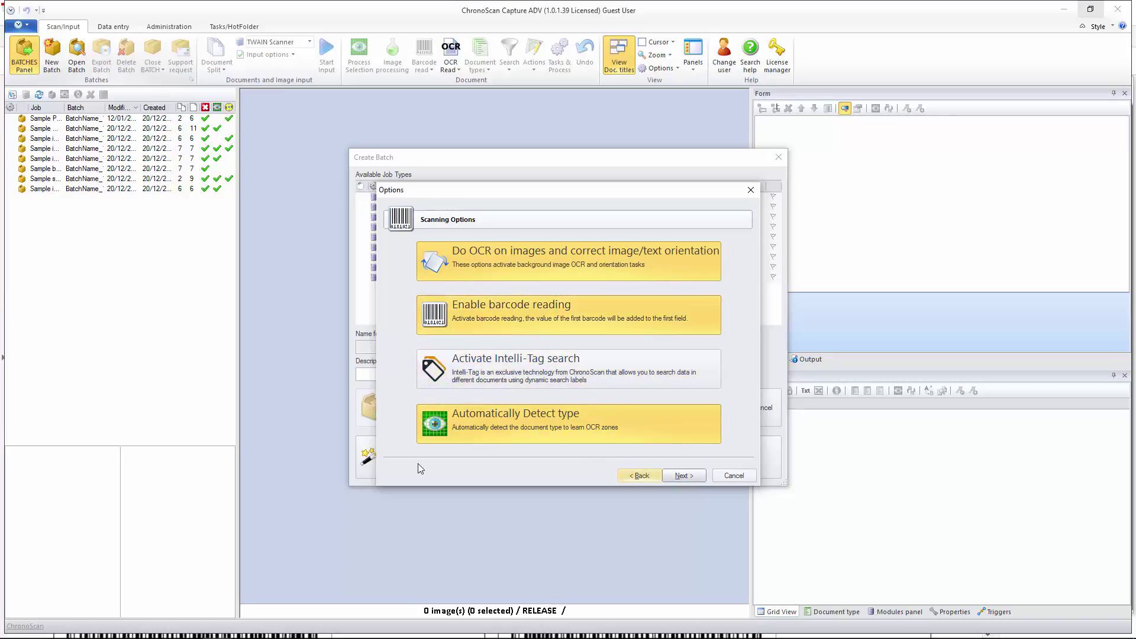
# Step: Accept OCR with orientation correction, barcode reading and automatic type detection, and set the document split to Single Image Documents
pyautogui.click(689, 477)
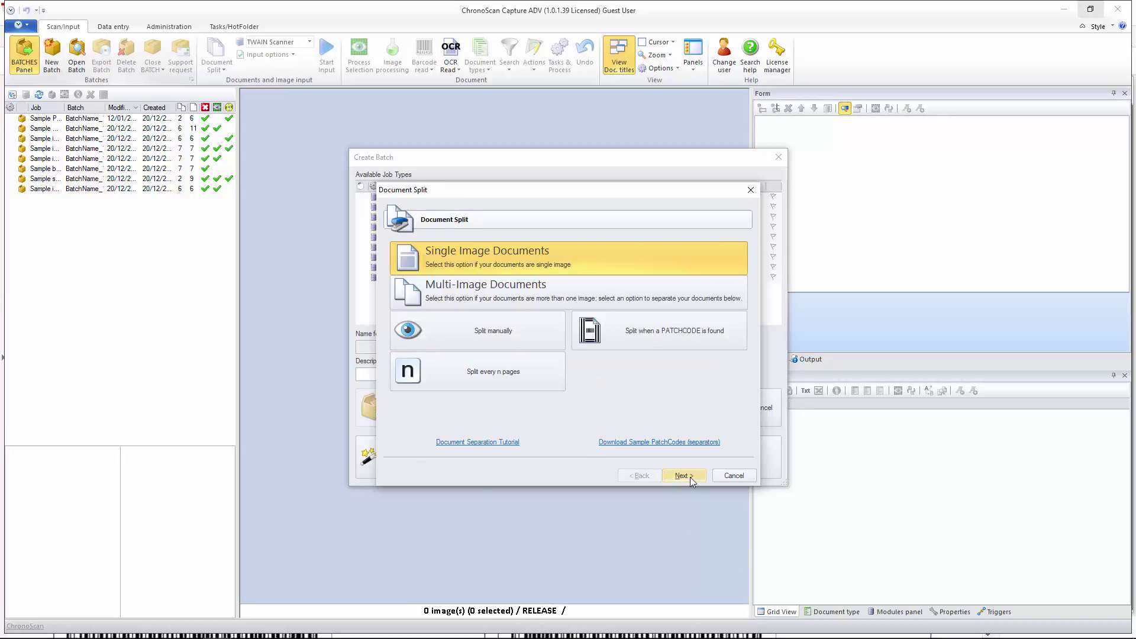
pyautogui.click(472, 255)
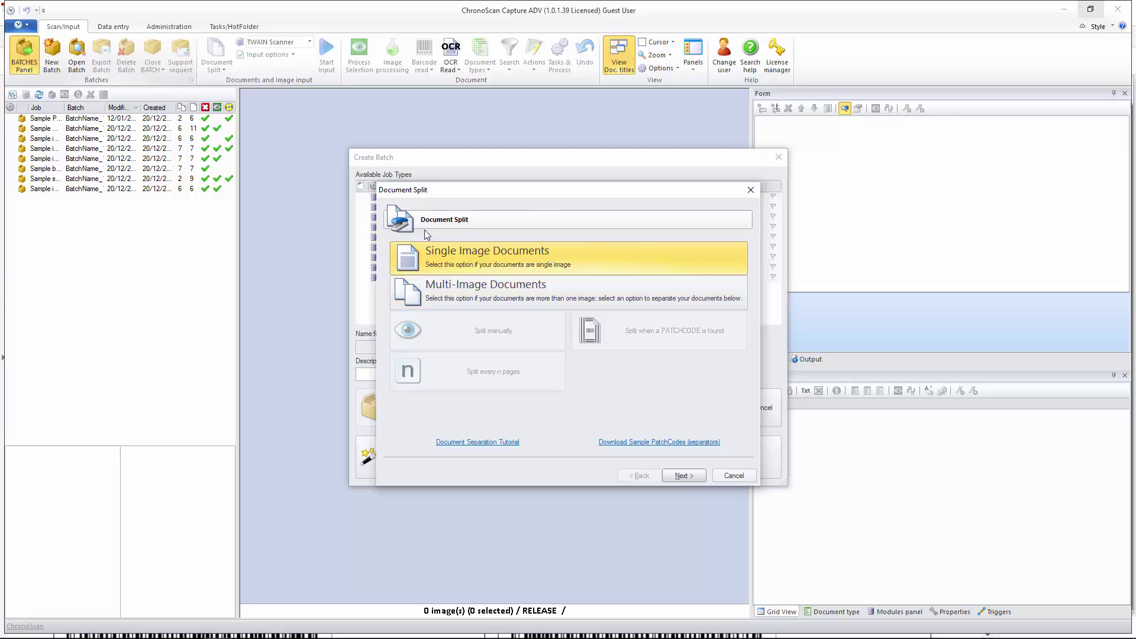
pyautogui.click(680, 478)
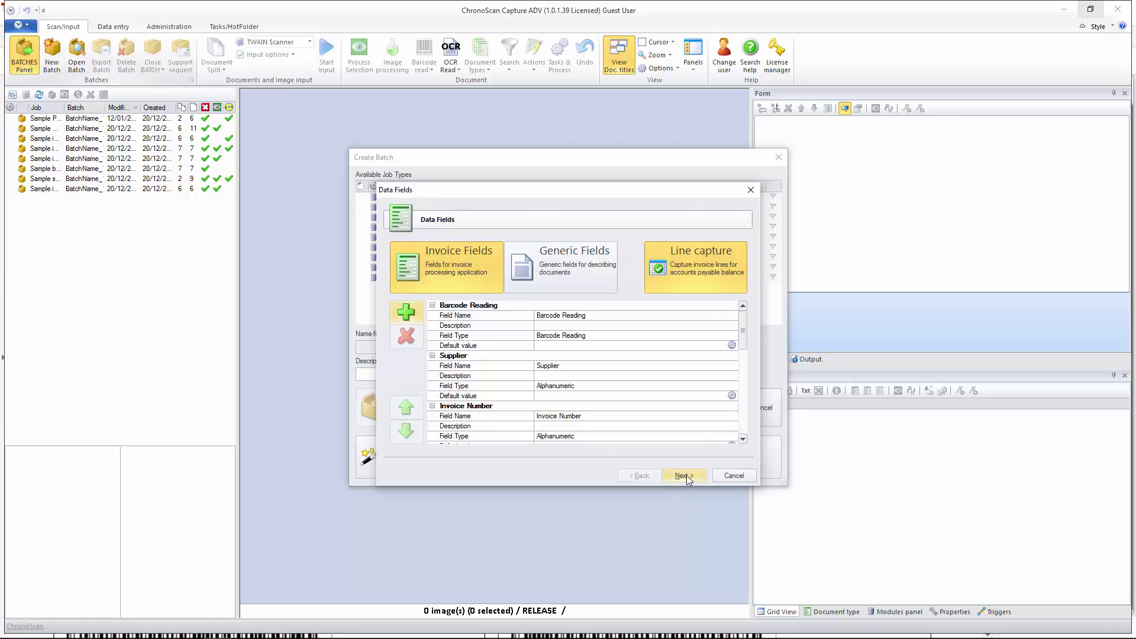
# Step: Choose Generic Fields and remove the Author, Subject, Keywords and Scan Date fields, keeping only Barcode Reading
pyautogui.click(573, 285)
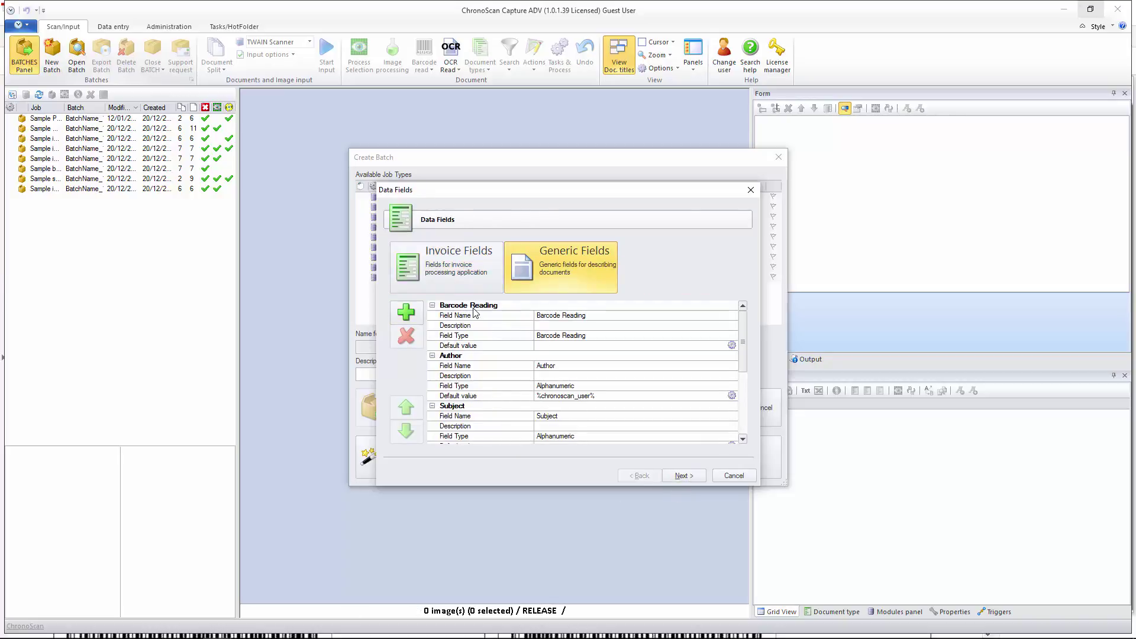
pyautogui.click(463, 358)
pyautogui.press('Delete')
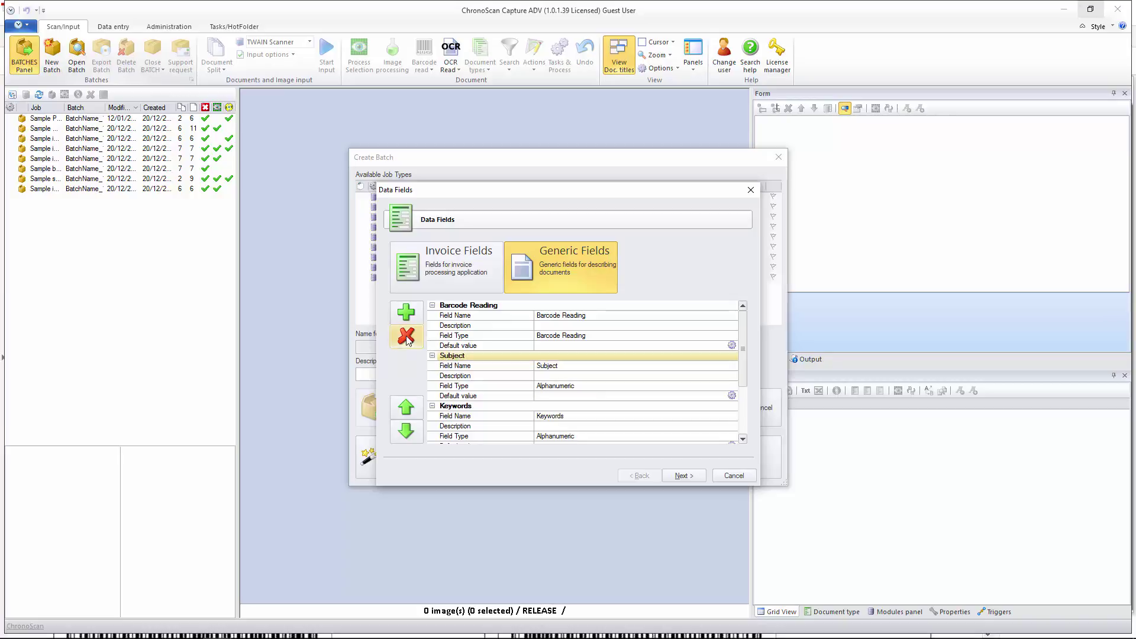
pyautogui.press('Delete')
pyautogui.press('Delete')
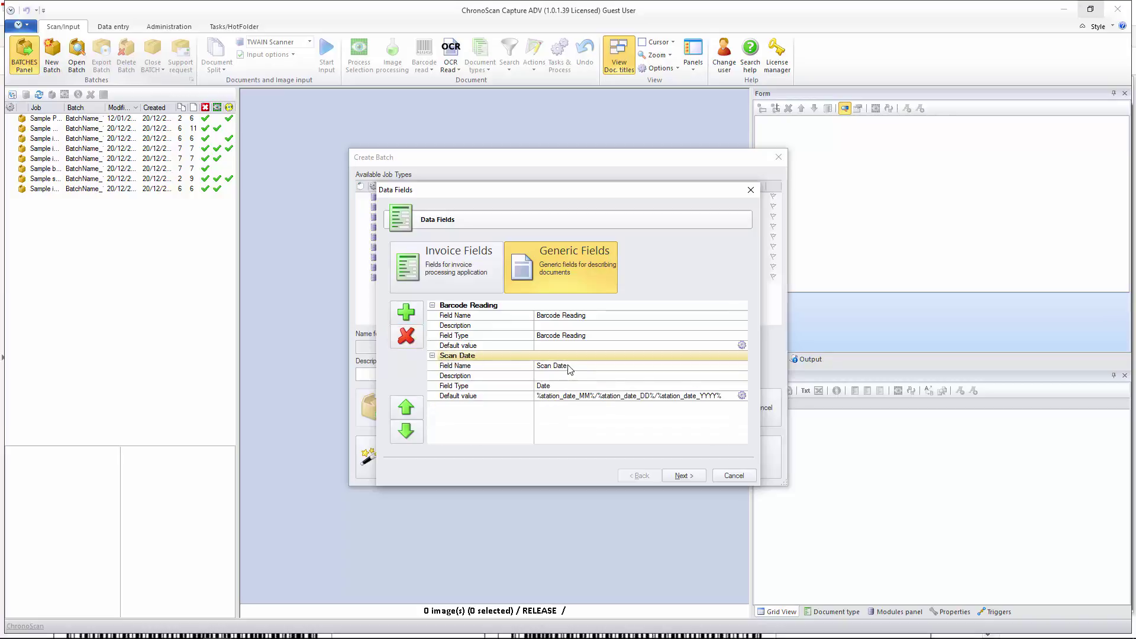
pyautogui.click(406, 335)
# Step: Add an alphanumeric data field named Signature and finish the job wizard with output as PDF disk files
pyautogui.click(406, 312)
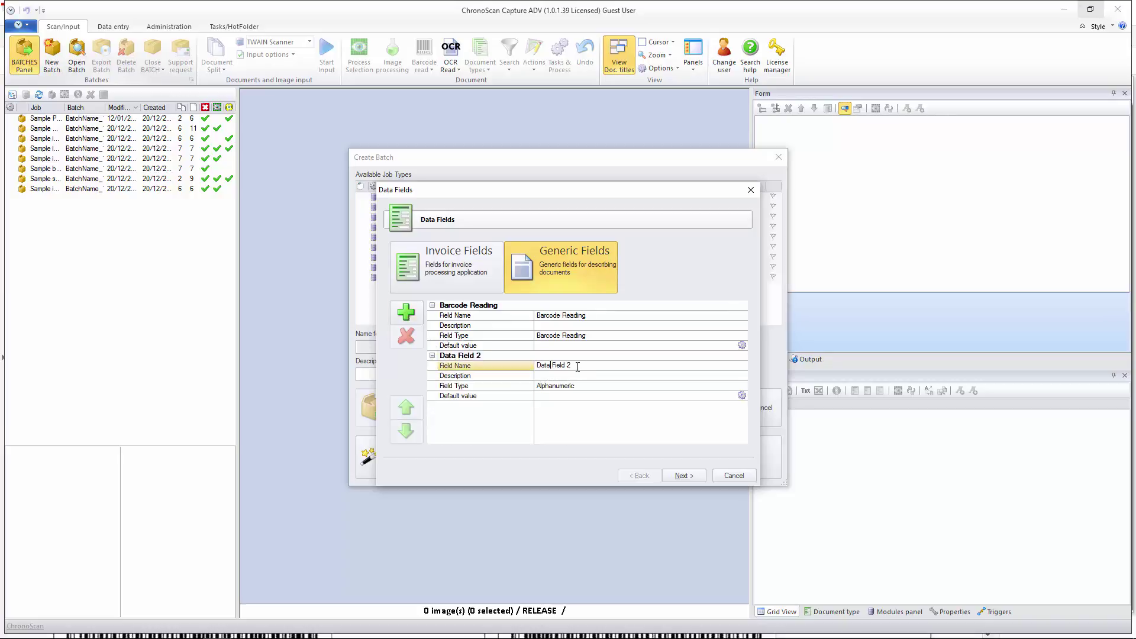
pyautogui.write('Signature')
pyautogui.click(683, 476)
pyautogui.click(684, 476)
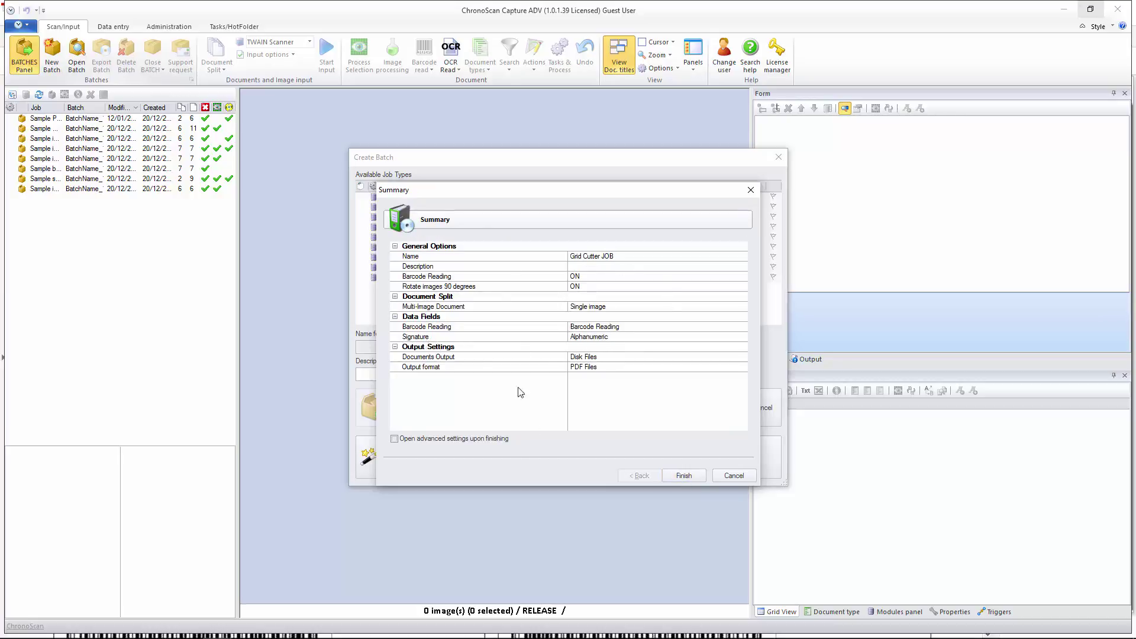
pyautogui.click(686, 476)
# Step: Create a batch named Grid Cutter Batch 1 from Grid Cutter JOB
pyautogui.click(421, 346)
pyautogui.moveTo(420, 346); pyautogui.dragTo(290, 348)
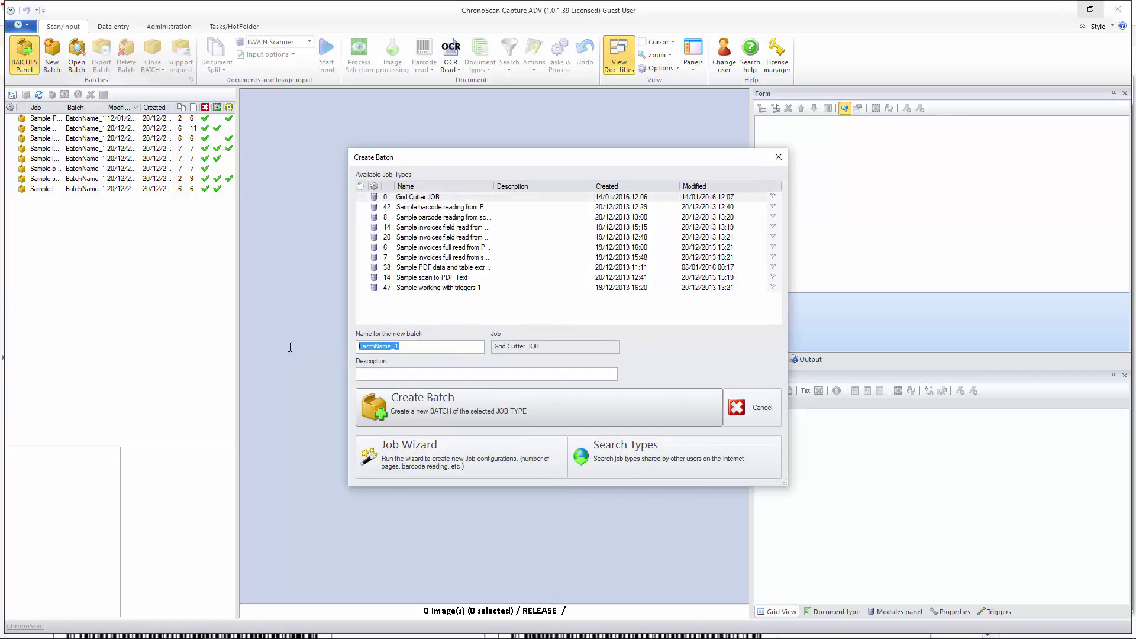
pyautogui.write('Grid Cutter')
pyautogui.click(424, 409)
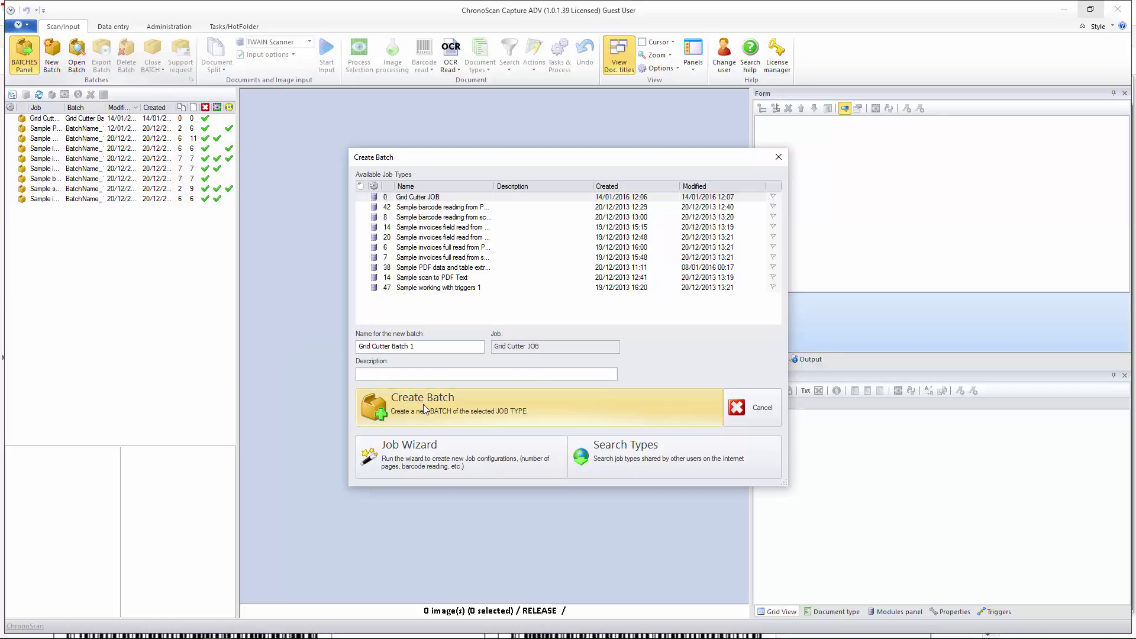
pyautogui.click(1092, 16)
pyautogui.click(1092, 16)
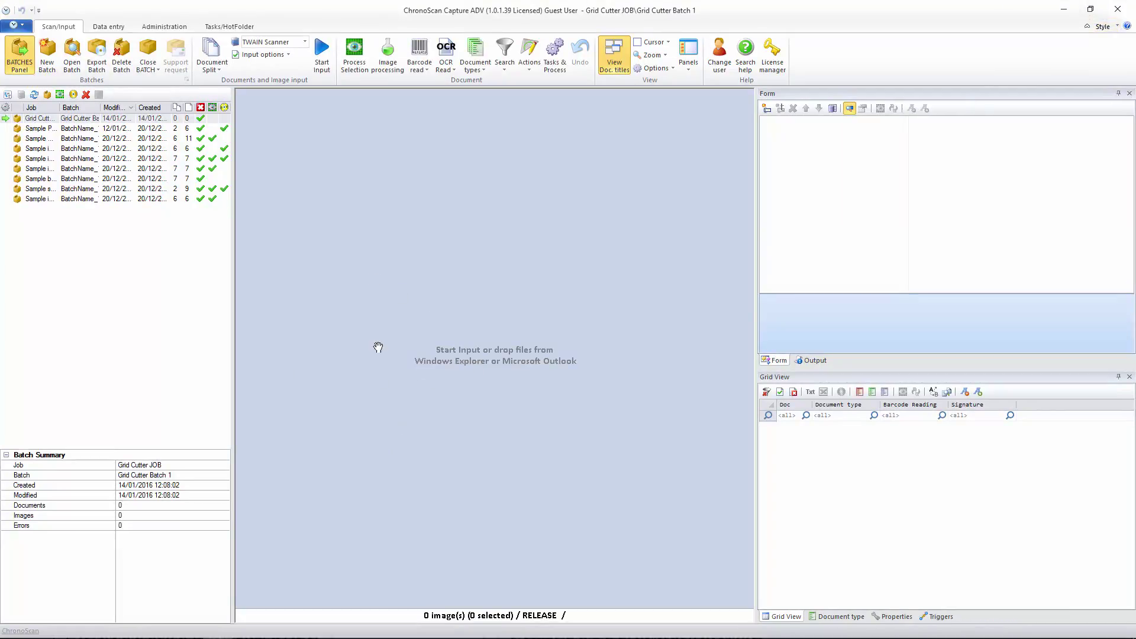
# Step: Import all pages of image2016-01-13-151531.pdf into the batch in color at resolution 300, using Auto detect
pyautogui.click(57, 628)
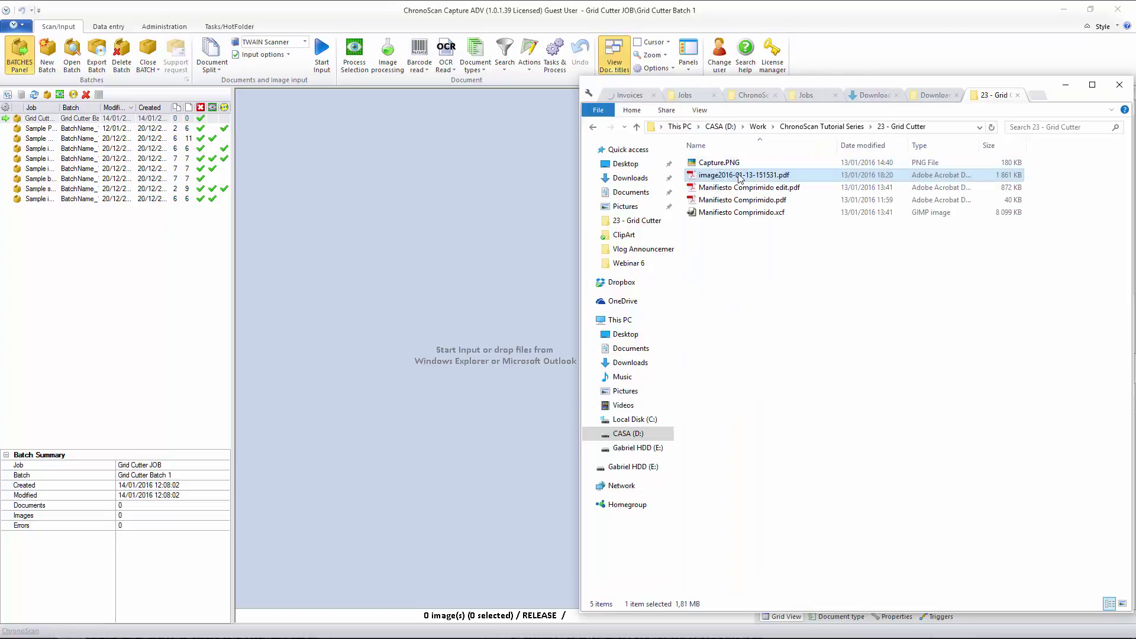
pyautogui.moveTo(743, 176); pyautogui.dragTo(443, 301)
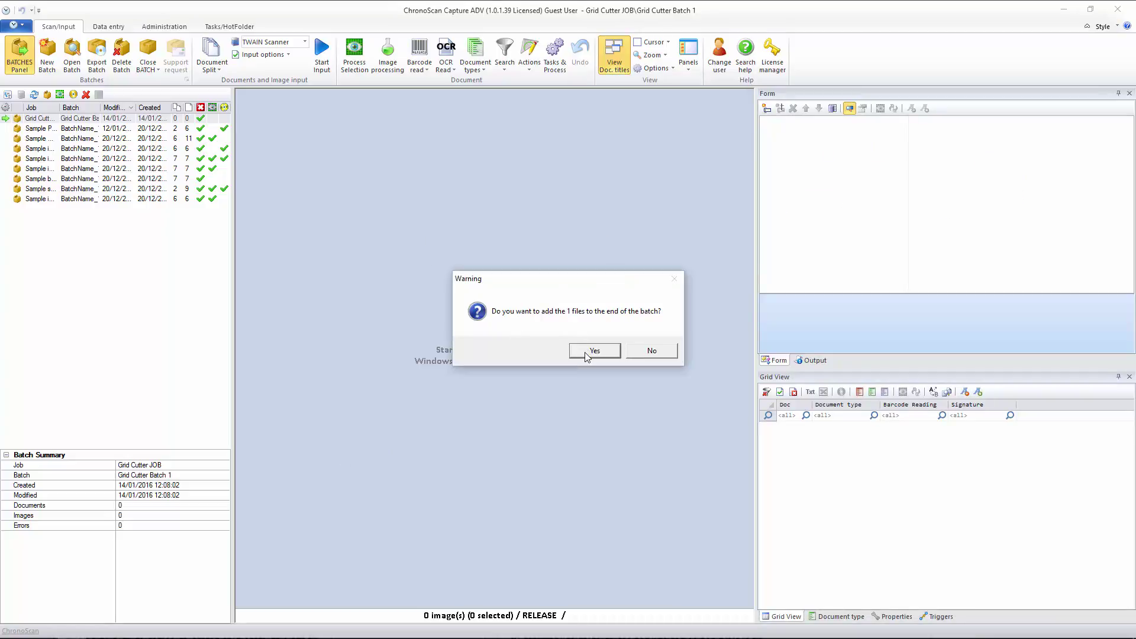
pyautogui.click(594, 351)
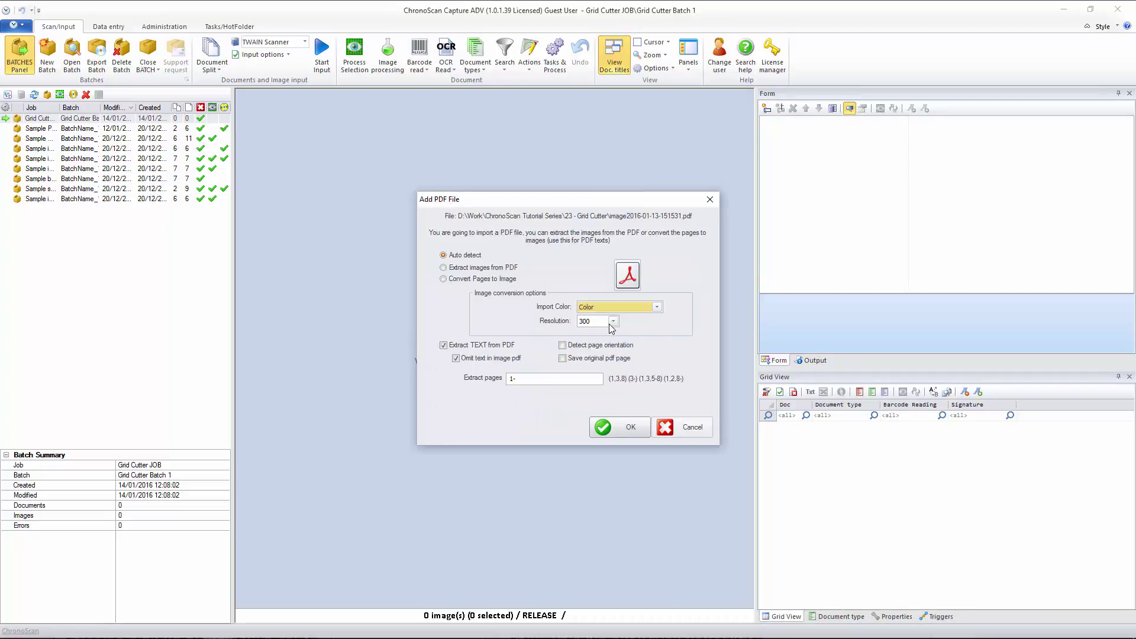
pyautogui.click(613, 323)
pyautogui.click(597, 366)
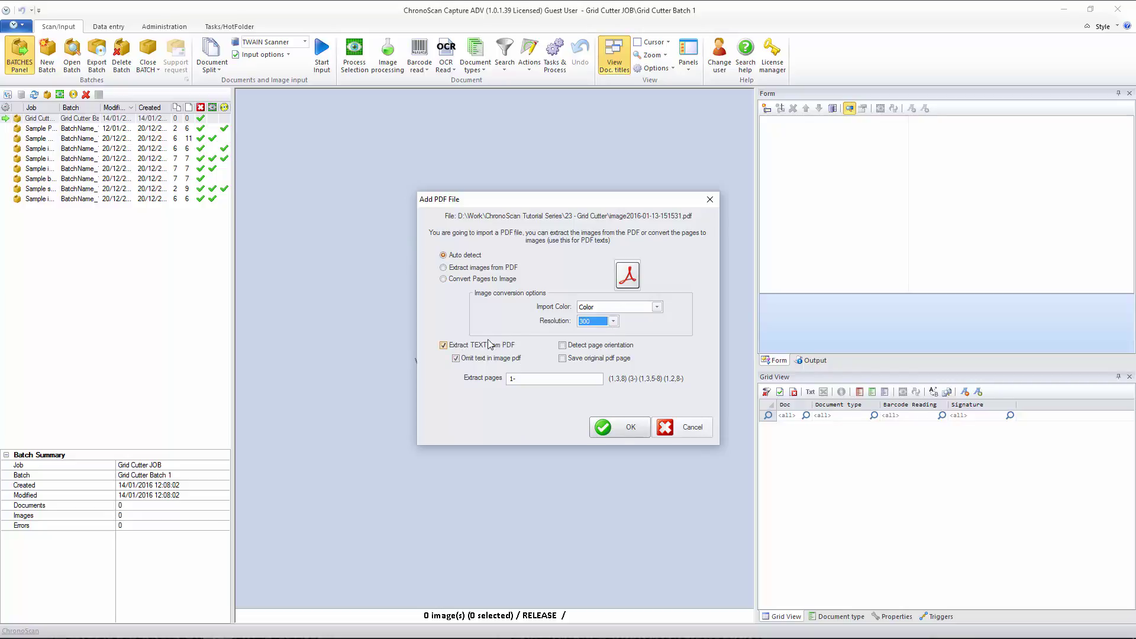
pyautogui.click(627, 436)
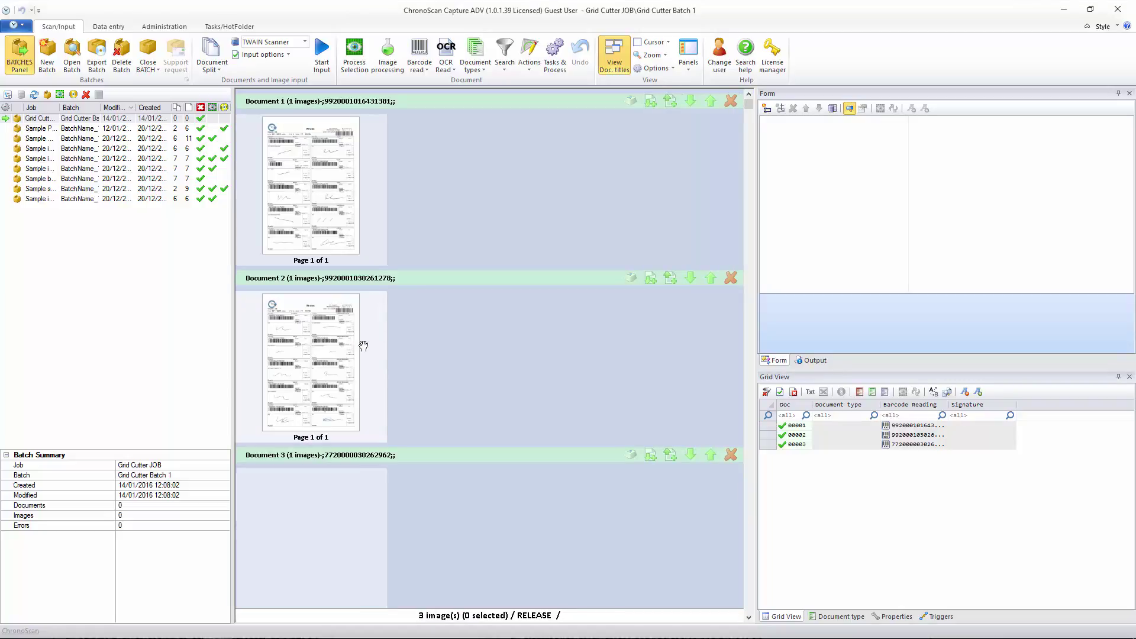
# Step: Look through the imported documents in the batch, from the last one back to the first
pyautogui.click(352, 408)
pyautogui.click(328, 500)
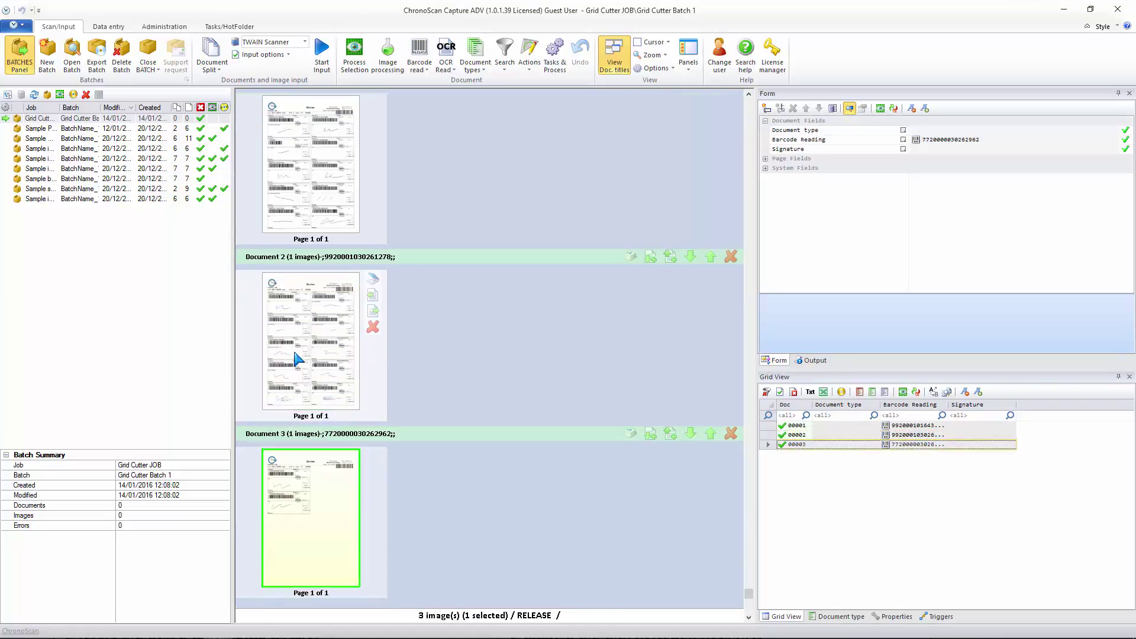
pyautogui.press('Up')
pyautogui.press('Up')
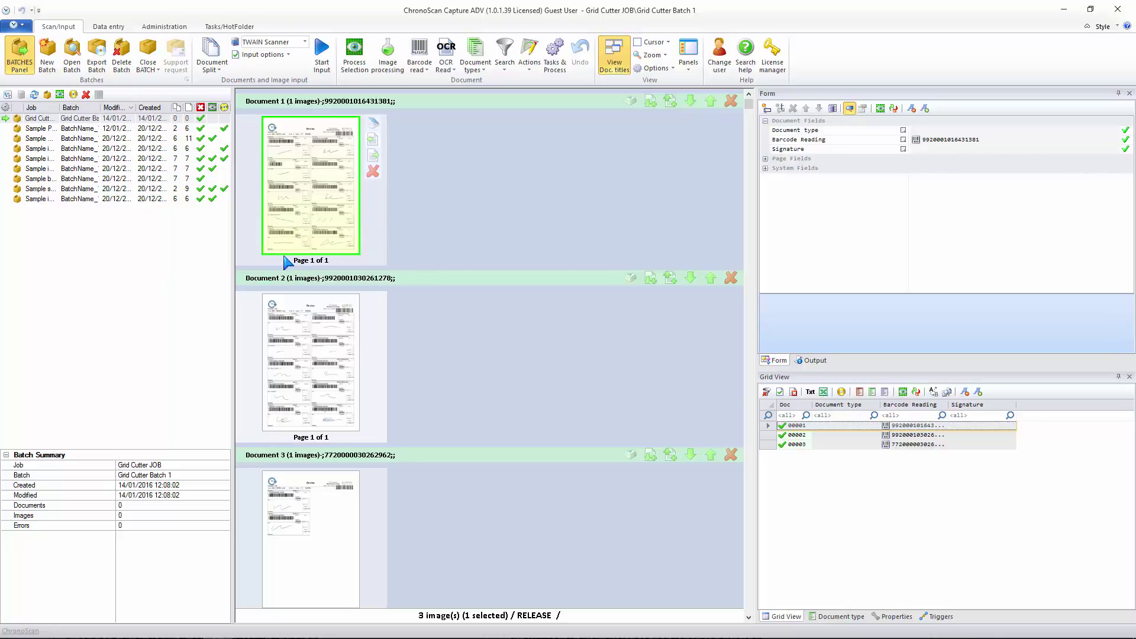
# Step: Add the Grid Cutter module to the Image Processing and Reading list in the configuration of Grid Cutter JOB
pyautogui.click(164, 28)
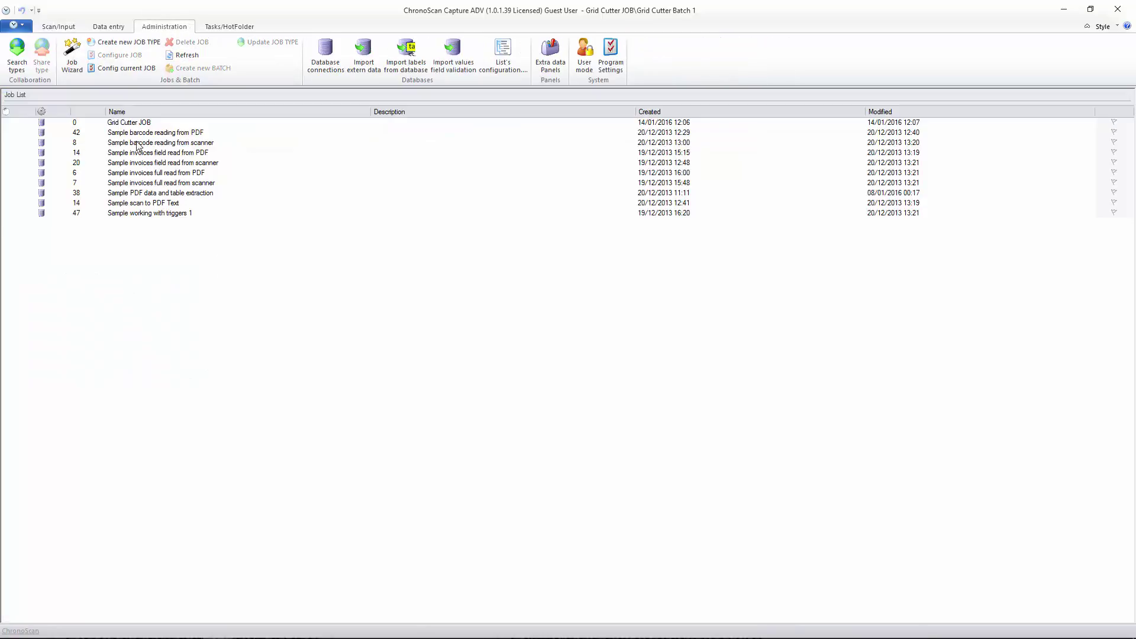
pyautogui.click(127, 123)
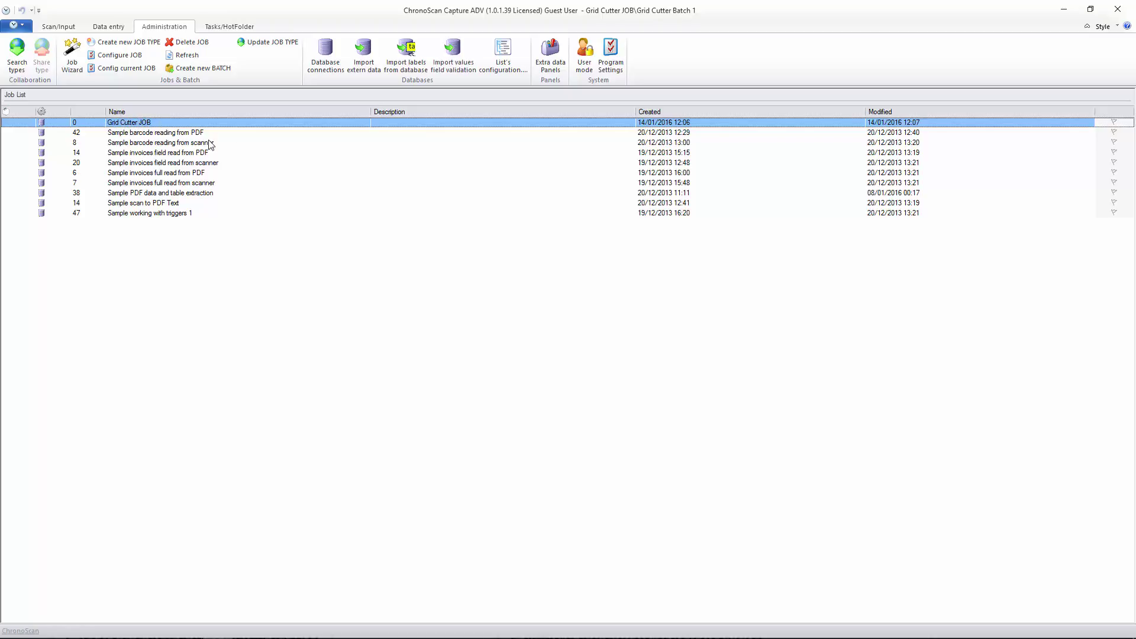
pyautogui.click(119, 55)
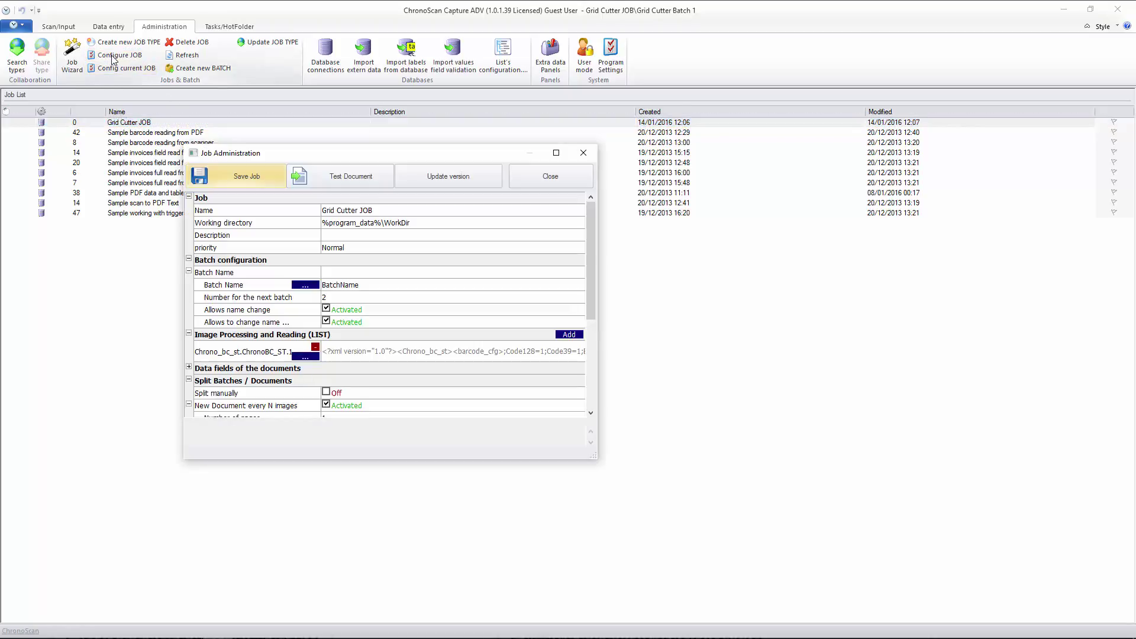
pyautogui.click(232, 338)
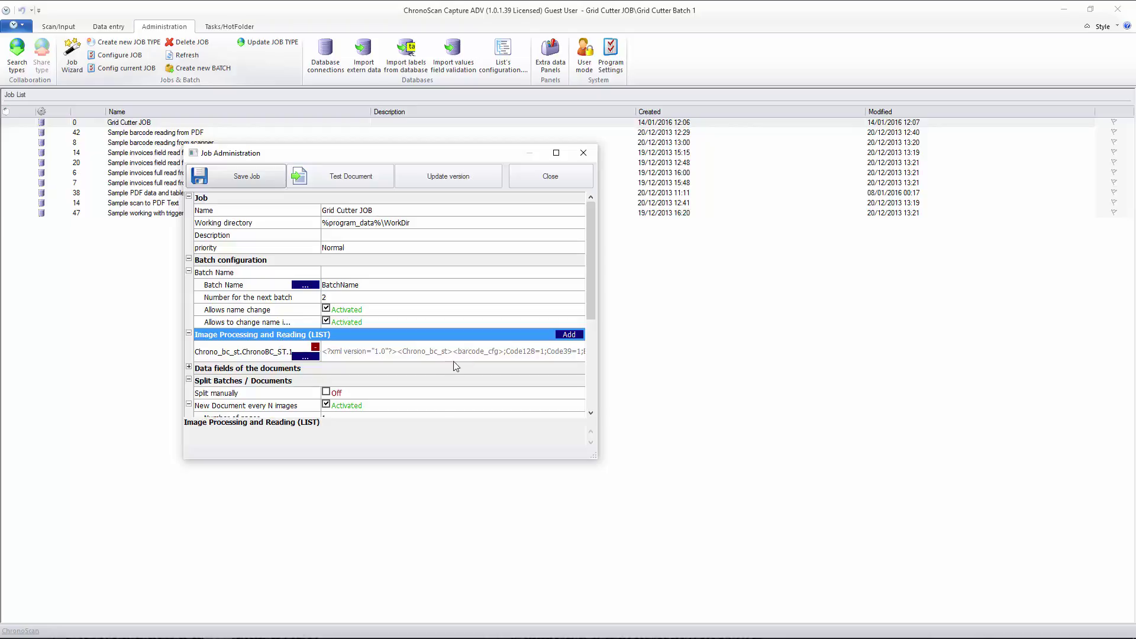
pyautogui.click(569, 336)
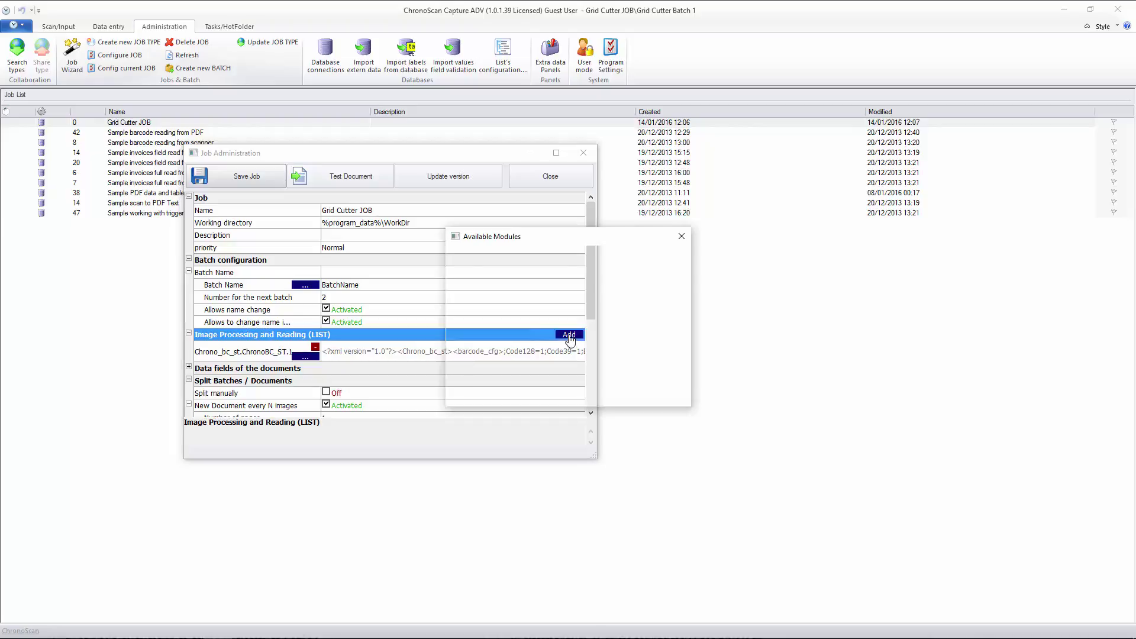
pyautogui.click(480, 287)
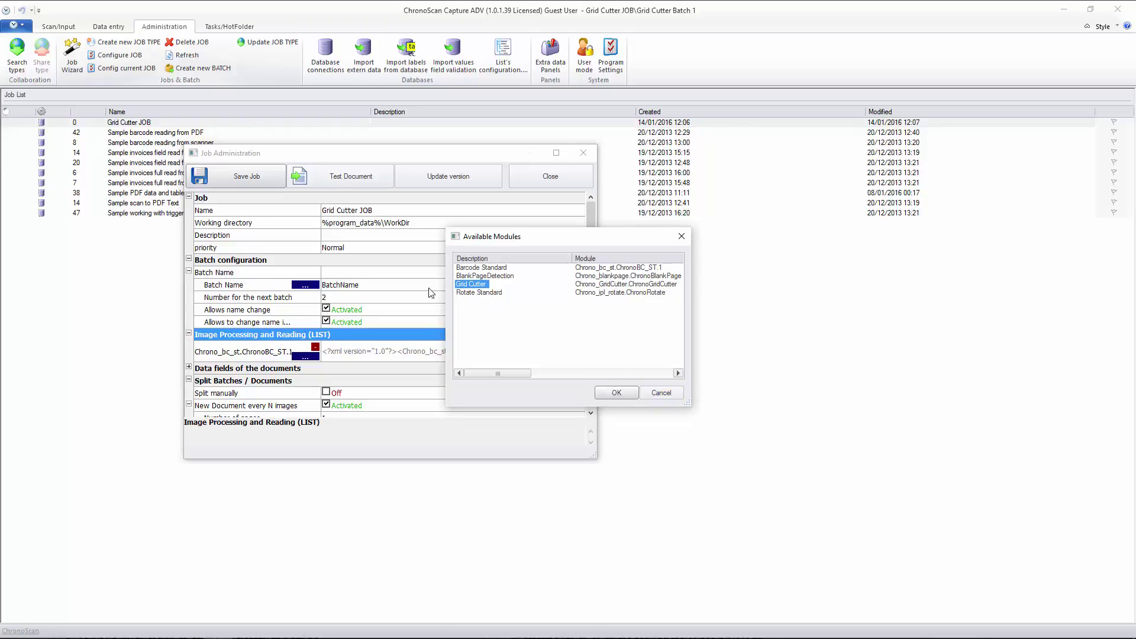
pyautogui.click(617, 393)
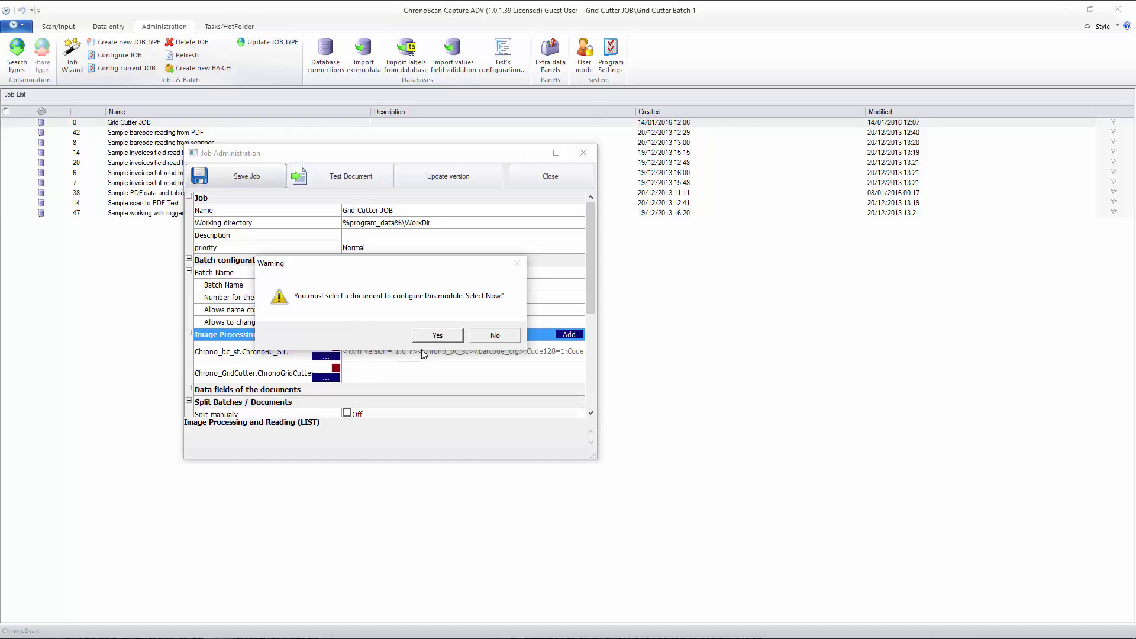
# Step: Open the Grid Cutter module's settings with Page 1 of Document 1 as the sample image
pyautogui.click(437, 336)
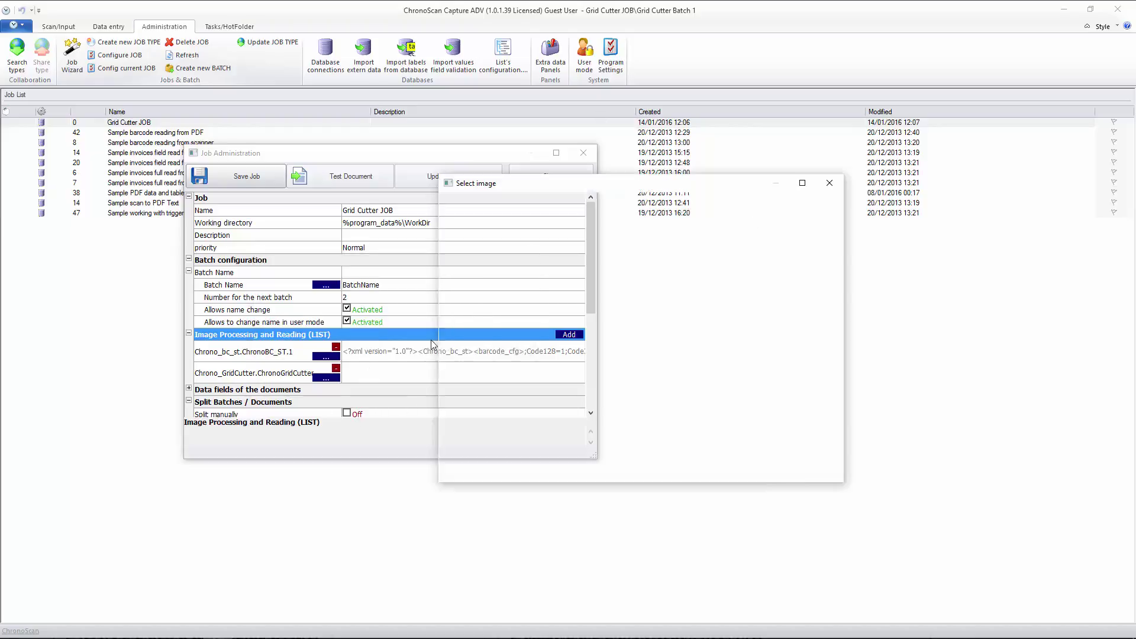
pyautogui.click(479, 214)
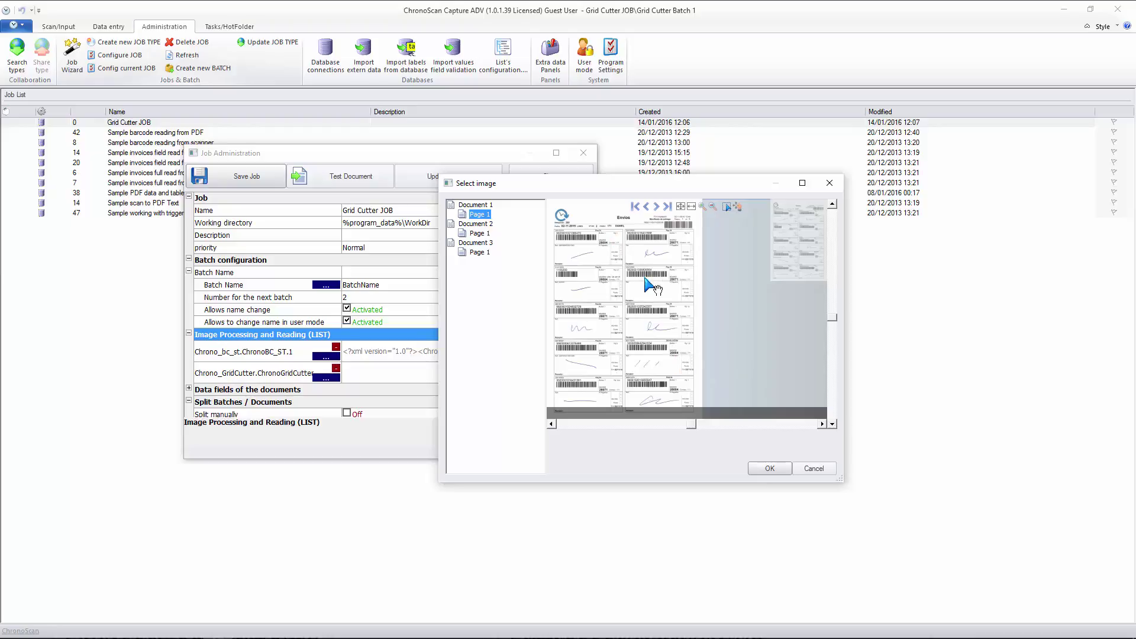
pyautogui.click(765, 471)
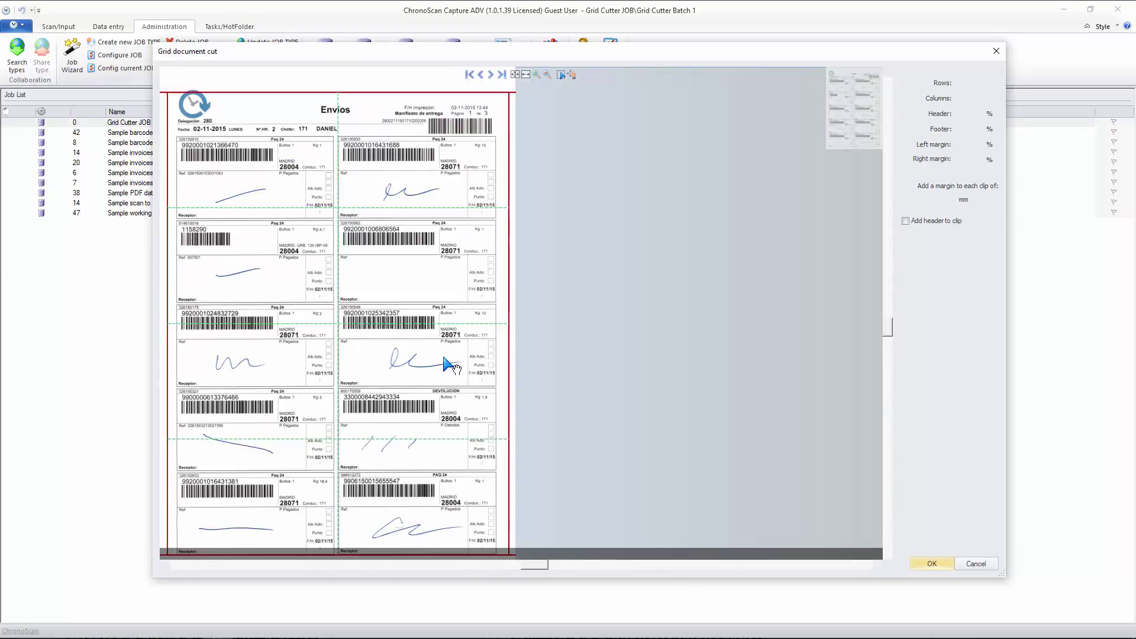
pyautogui.moveTo(540, 63); pyautogui.dragTo(513, 63)
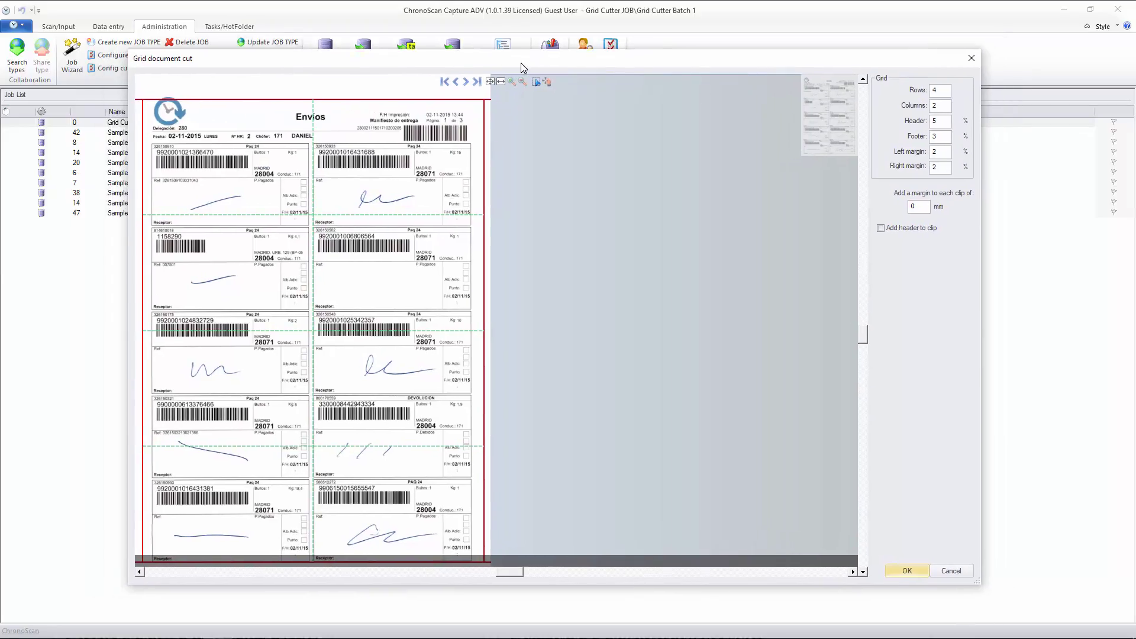
# Step: Enlarge the Grid document cut dialog and examine how the grid lines fall across the slips on the sample page
pyautogui.moveTo(976, 574); pyautogui.dragTo(1015, 598)
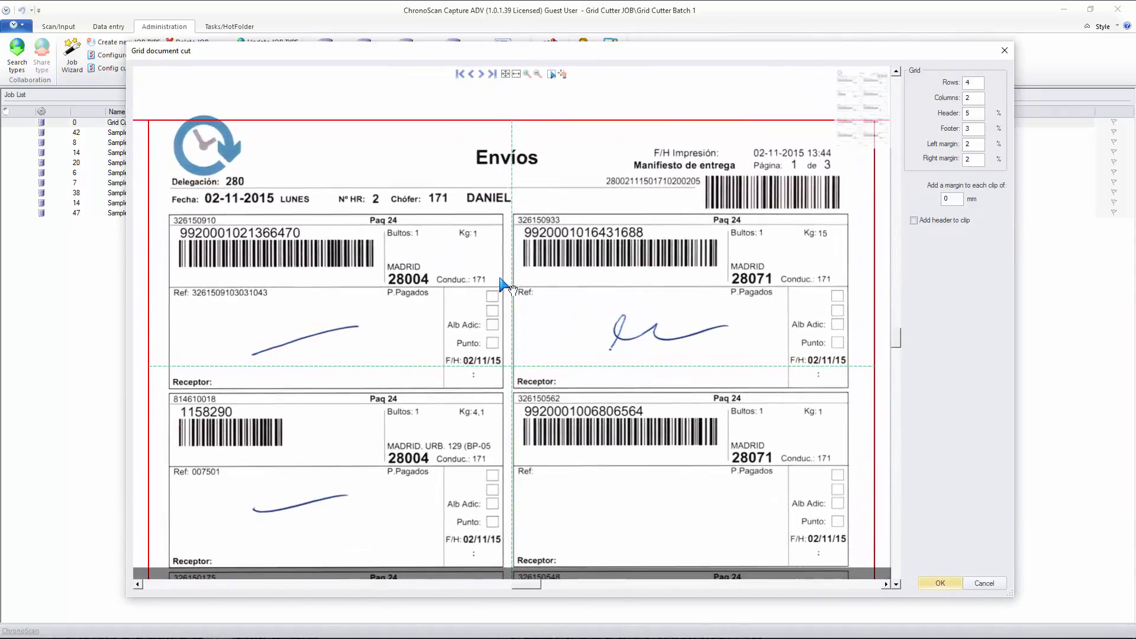
pyautogui.scroll(-3, 521, 287)
pyautogui.scroll(-4, 565, 219)
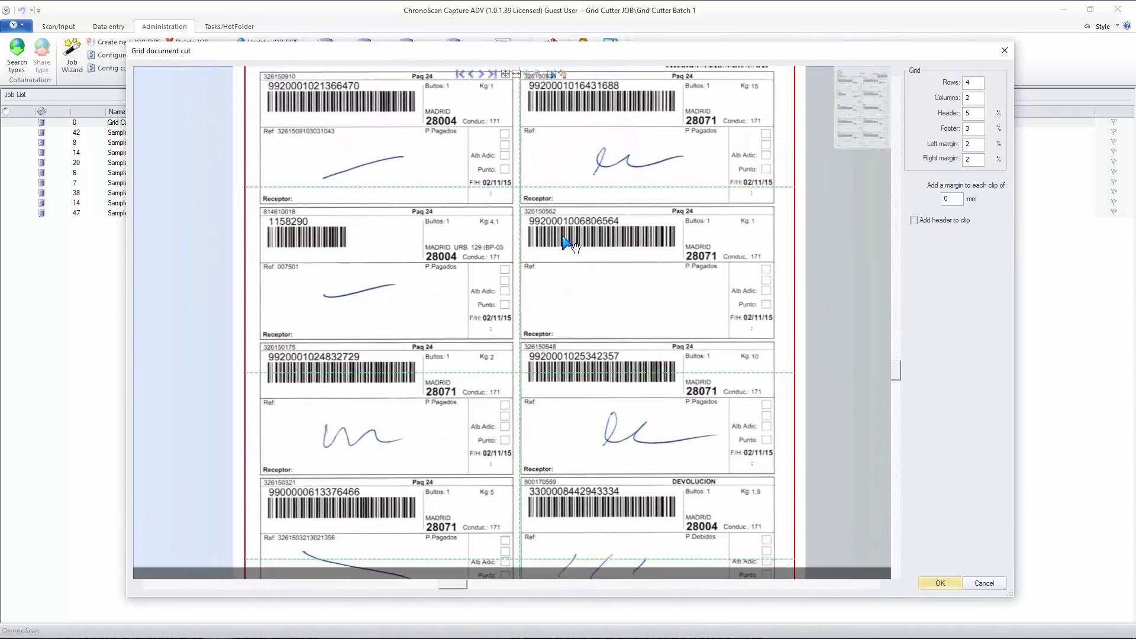
pyautogui.scroll(-4, 585, 370)
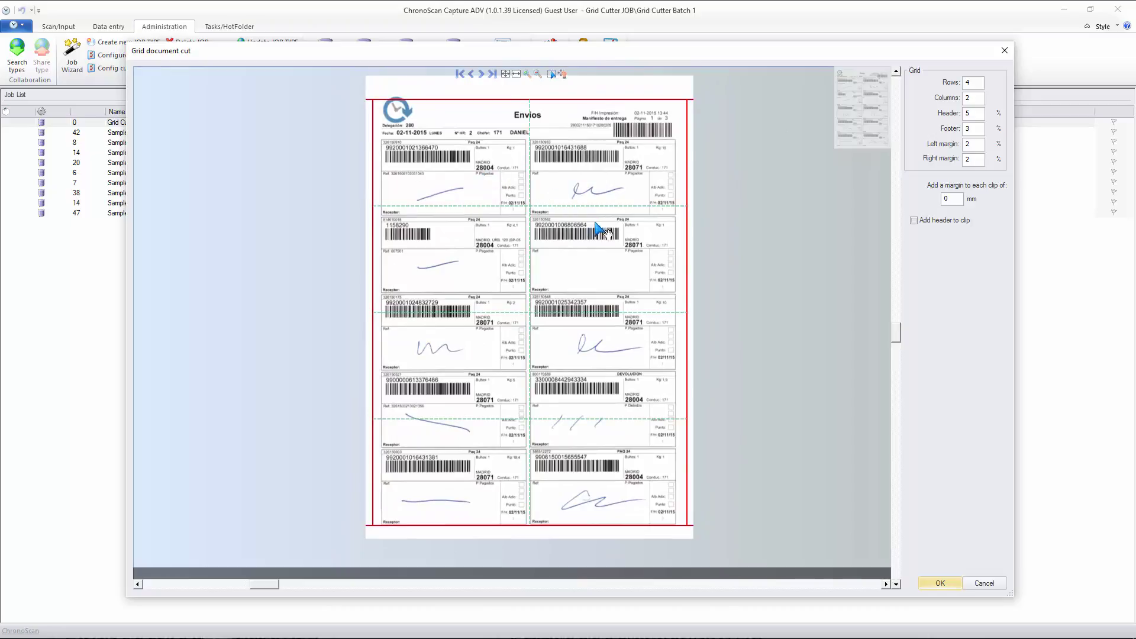
pyautogui.scroll(1, 560, 235)
pyautogui.scroll(3, 559, 235)
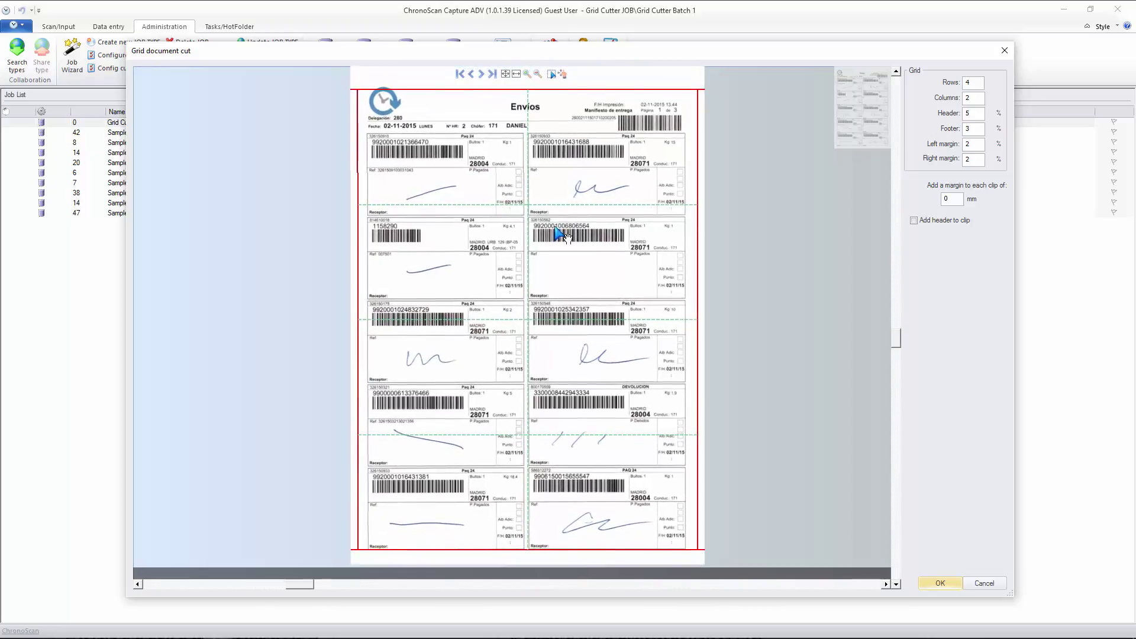
pyautogui.moveTo(508, 251); pyautogui.dragTo(507, 307)
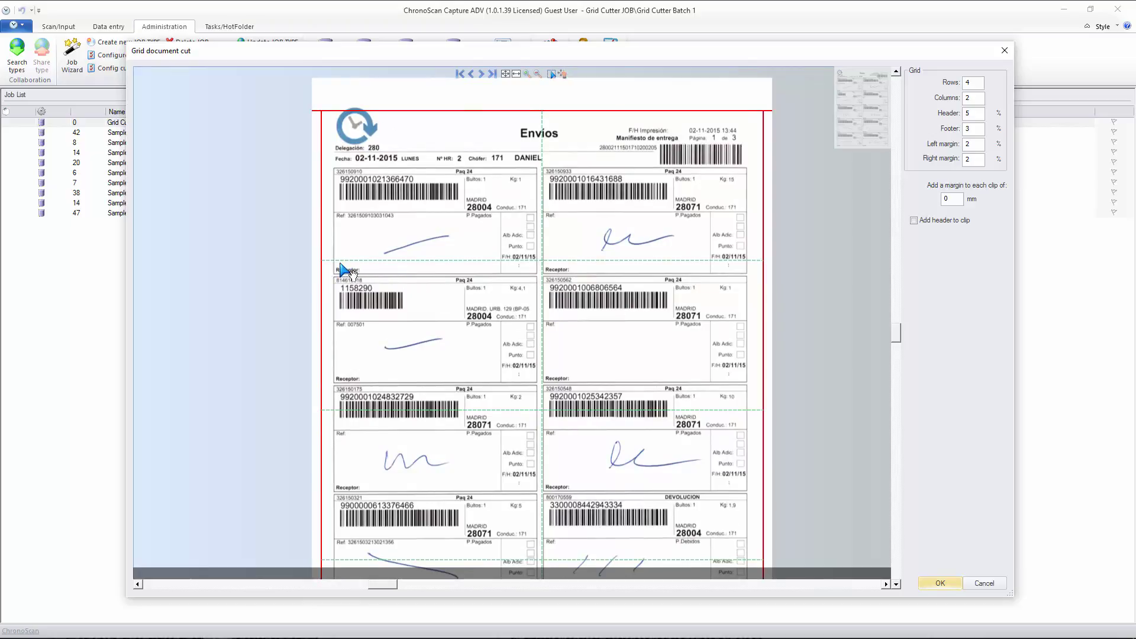
pyautogui.scroll(-5, 573, 290)
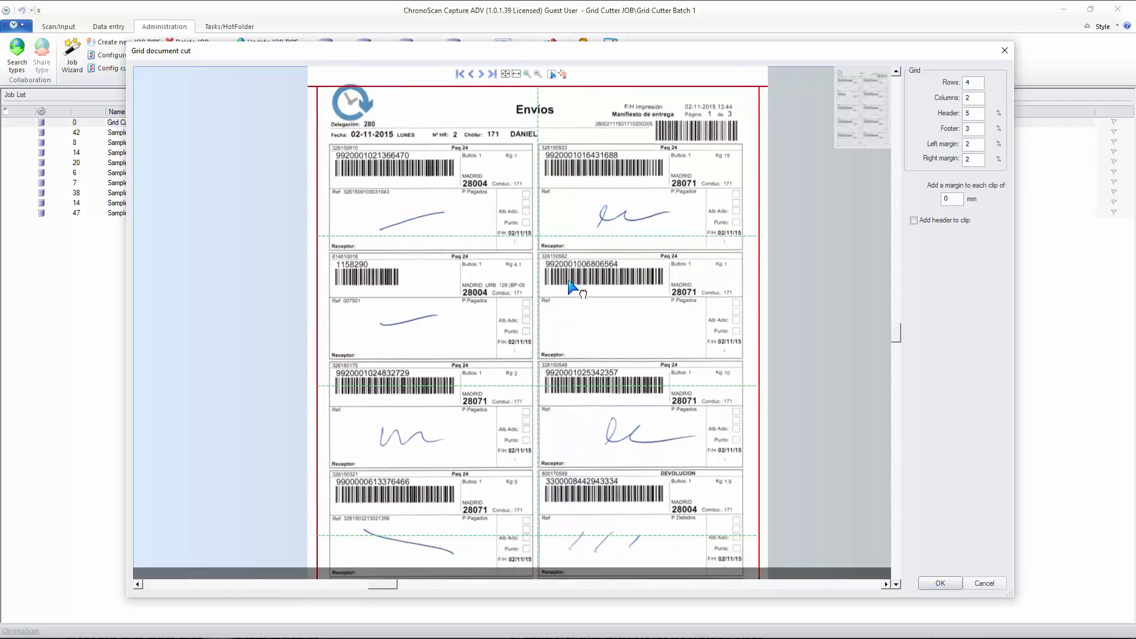
pyautogui.scroll(5, 545, 438)
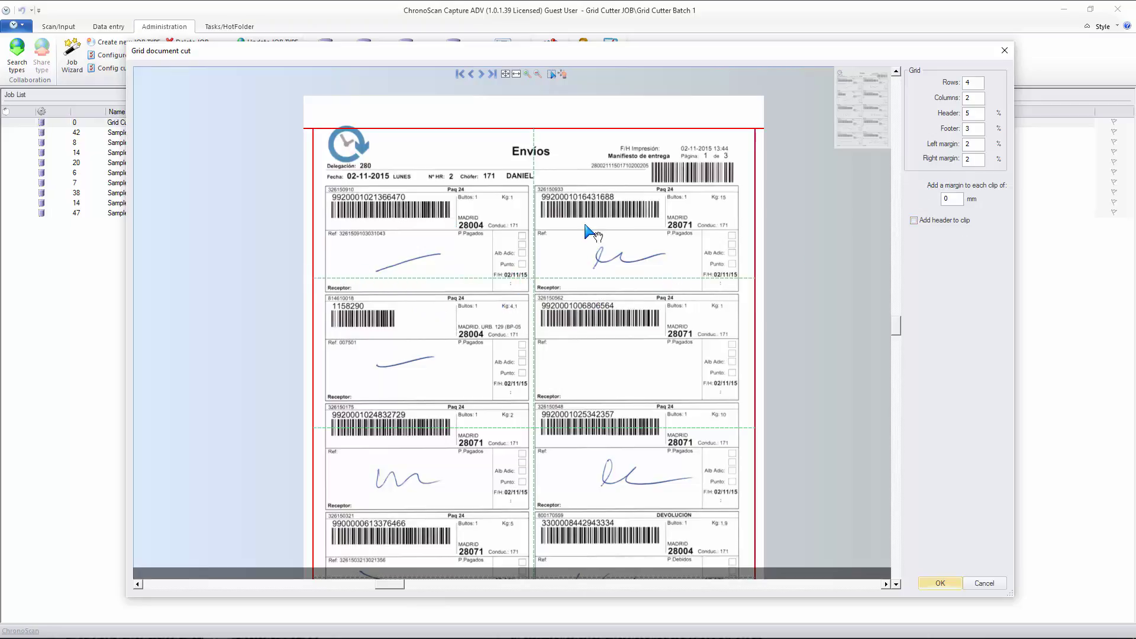
pyautogui.moveTo(585, 226); pyautogui.dragTo(592, 246)
pyautogui.scroll(-1, 647, 375)
pyautogui.scroll(-3, 627, 355)
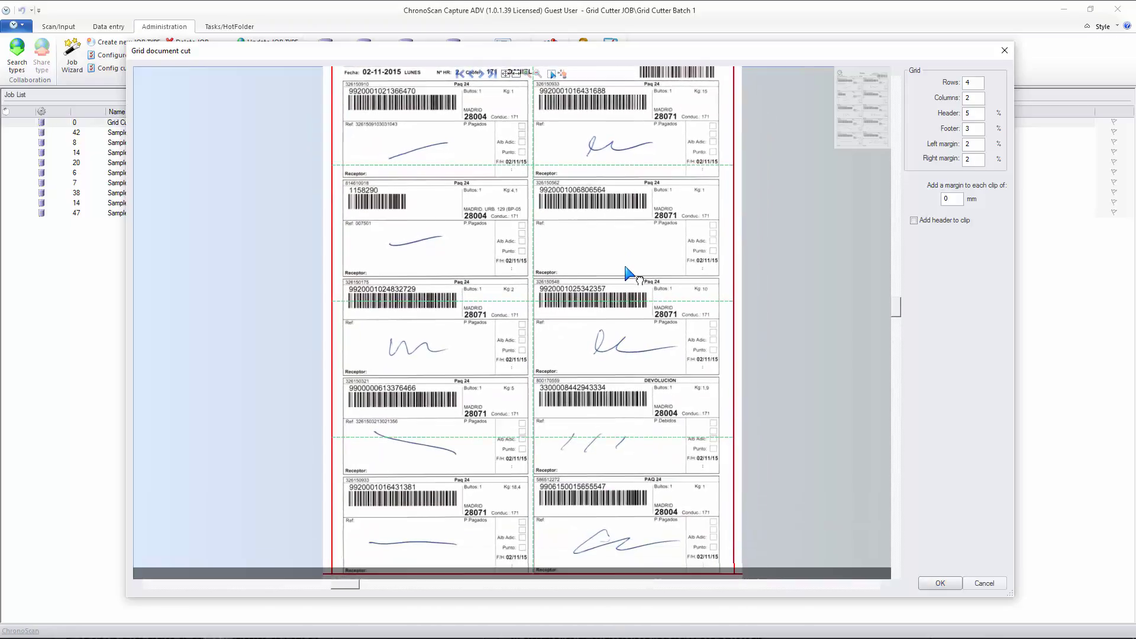
pyautogui.scroll(-1, 568, 382)
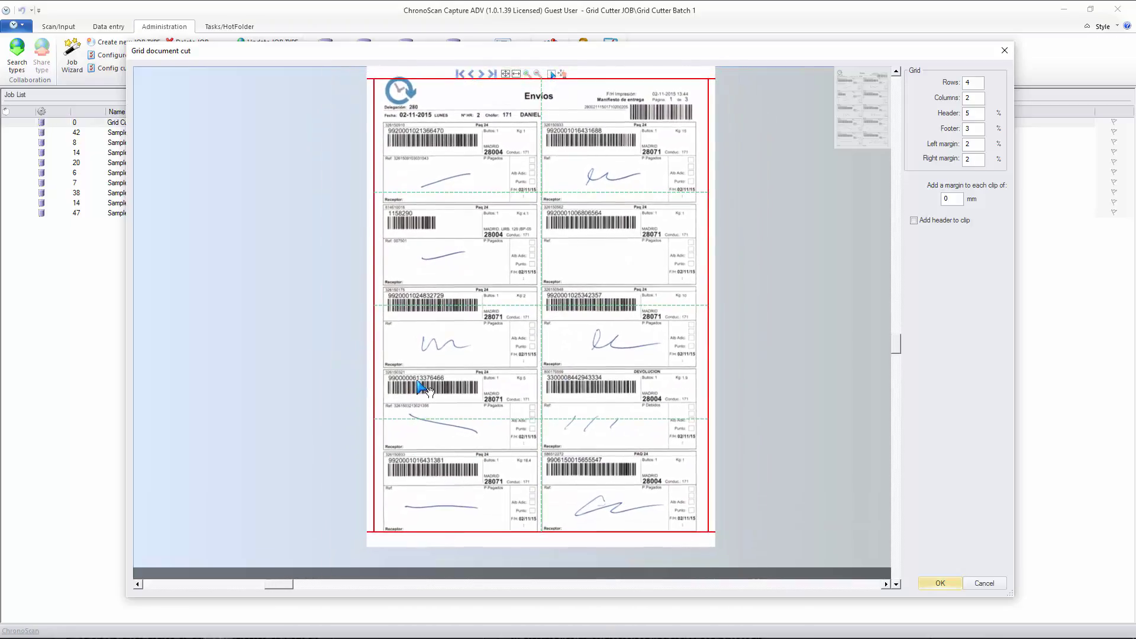
# Step: Set the grid to 5 rows and its header to 13.5 % so the cutting area starts above the first slips
pyautogui.click(972, 84)
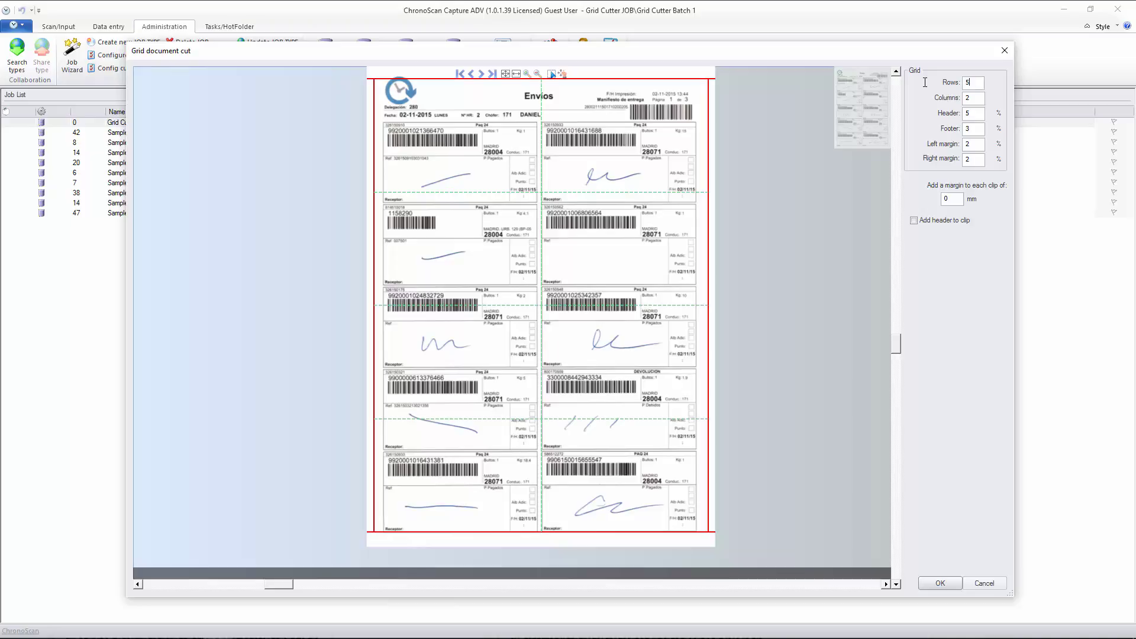
pyautogui.write('5')
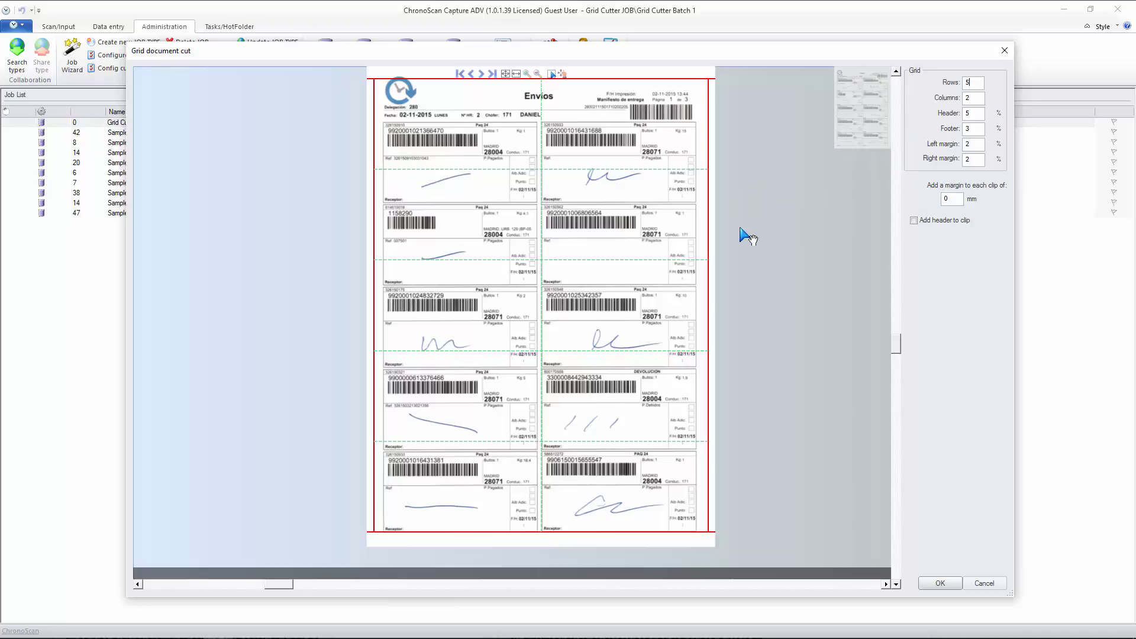
pyautogui.moveTo(560, 155); pyautogui.dragTo(559, 186)
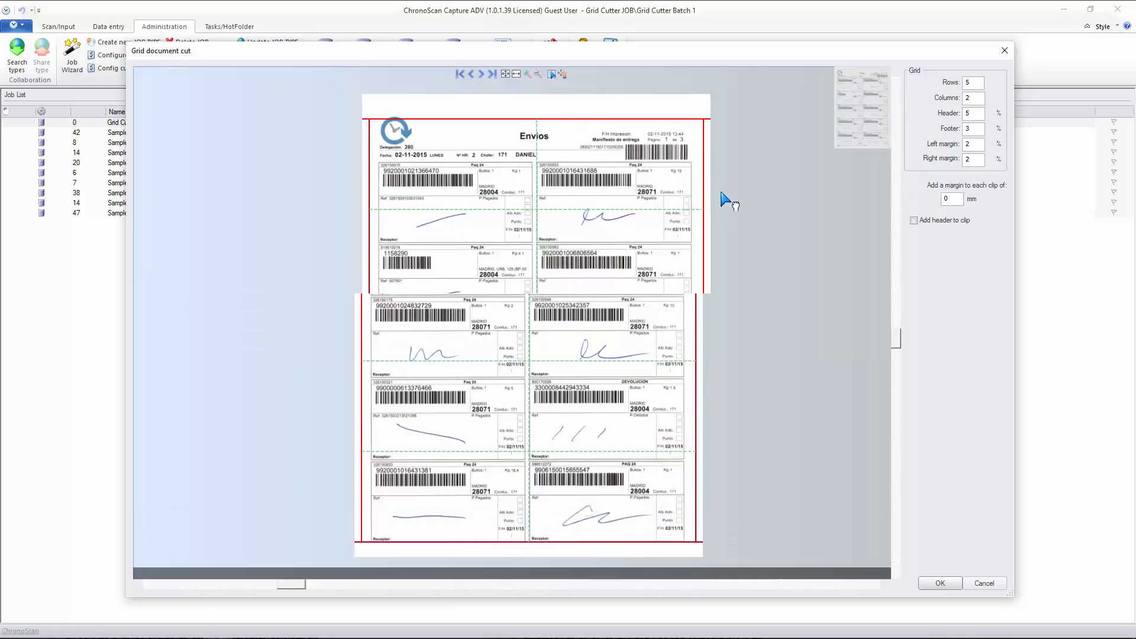
pyautogui.scroll(3, 737, 219)
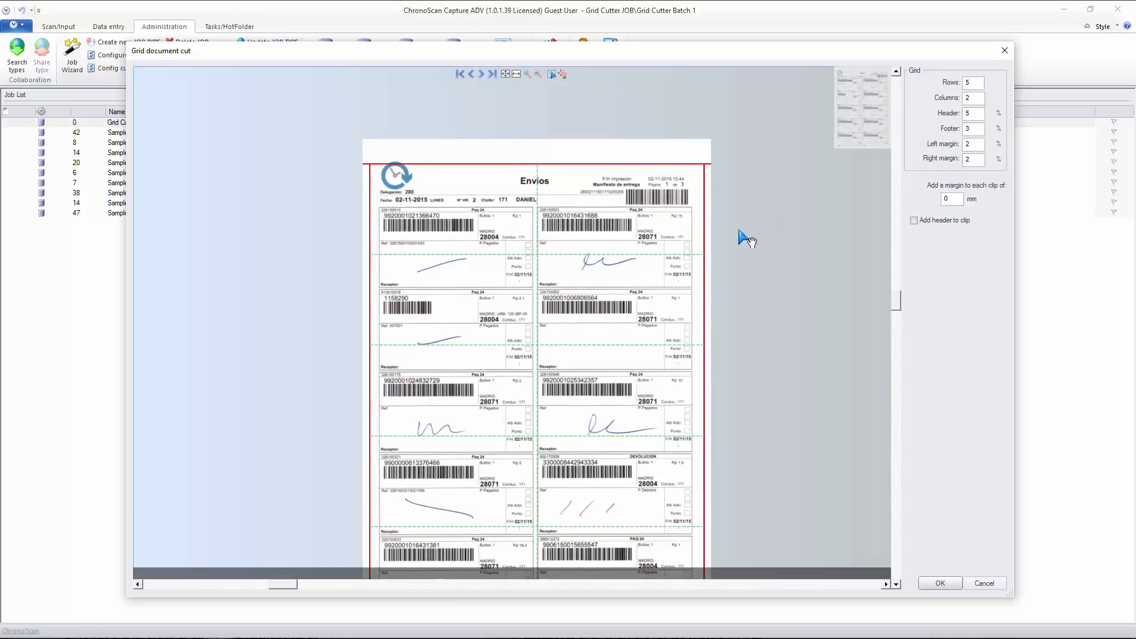
pyautogui.scroll(1, 618, 204)
pyautogui.scroll(1, 607, 201)
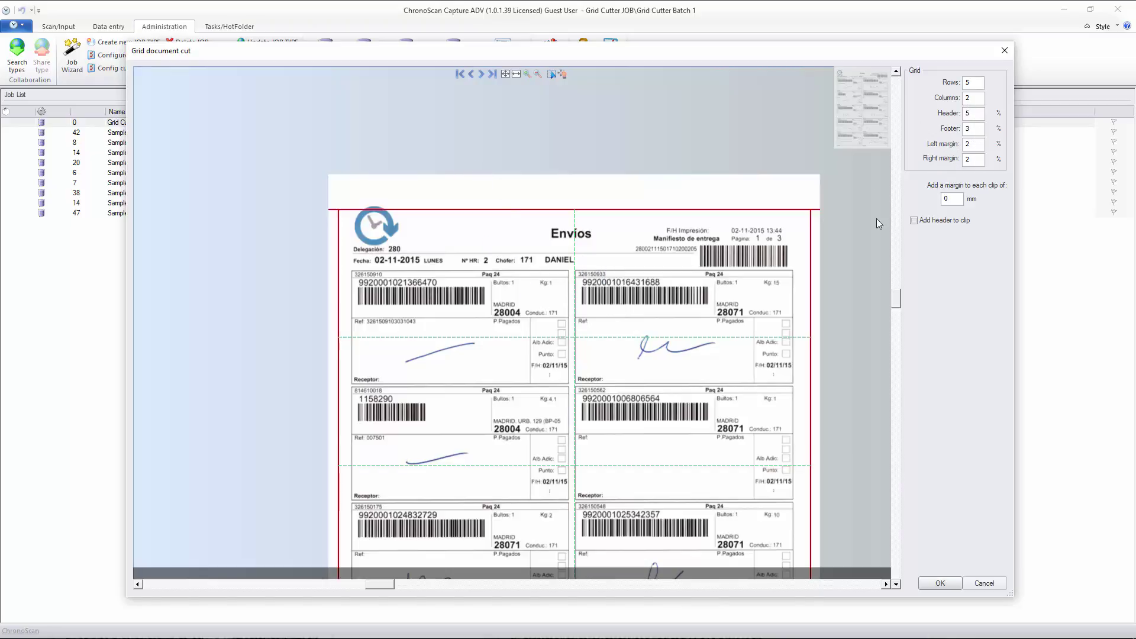
pyautogui.scroll(2, 545, 299)
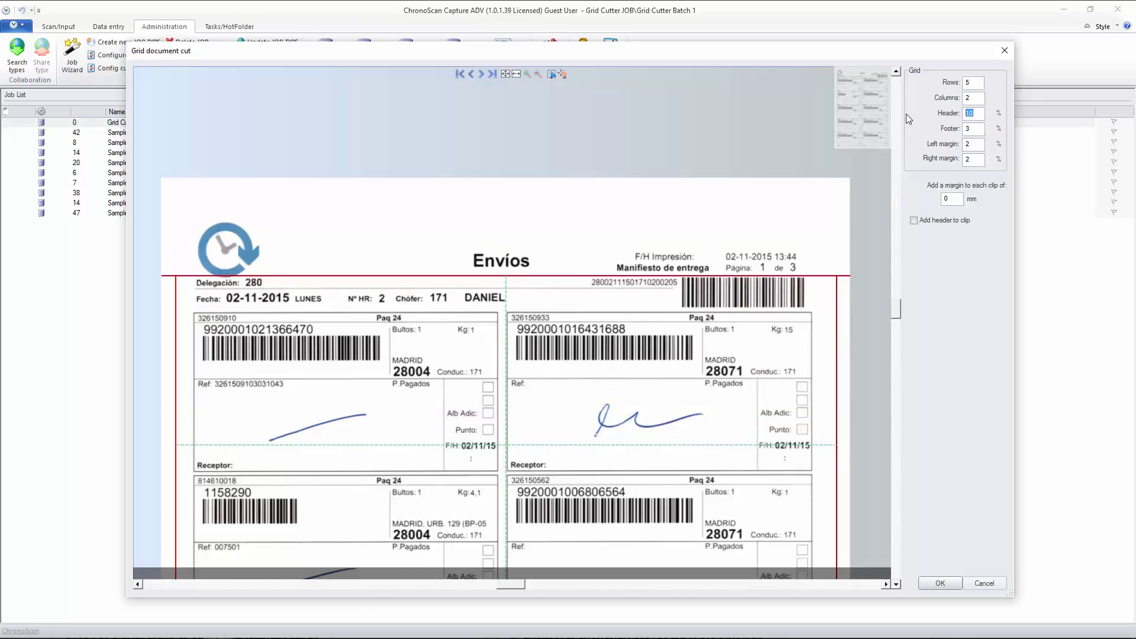
pyautogui.write('15')
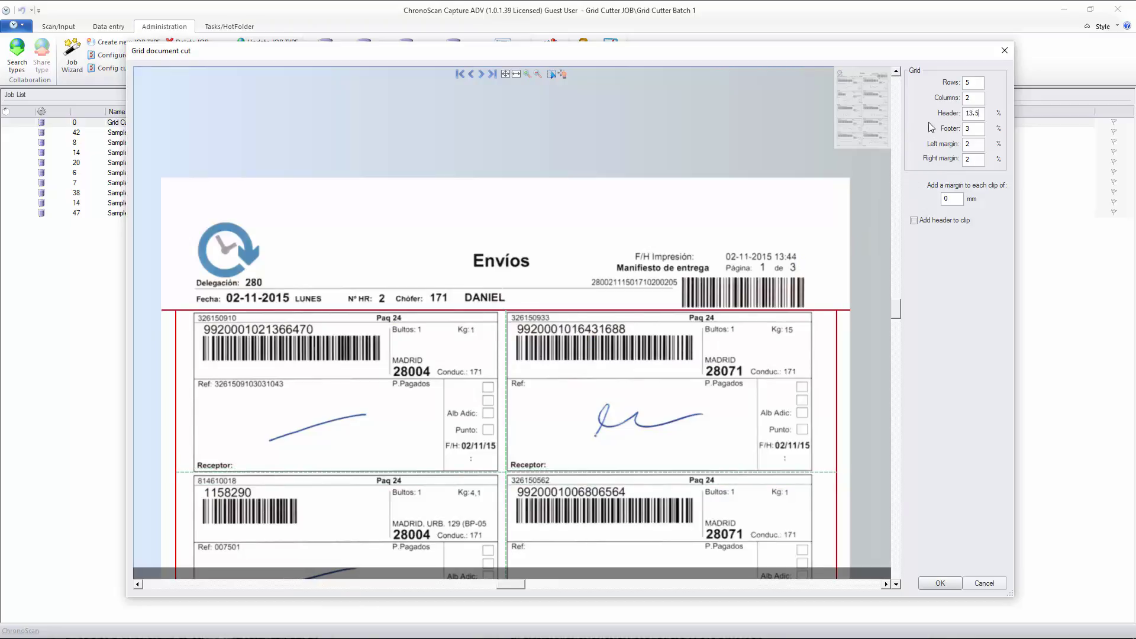
# Step: Set the grid's left margin to 4.5 % and its right margin to 5.5 % to match the slips' outer edges
pyautogui.moveTo(506, 390); pyautogui.dragTo(497, 355)
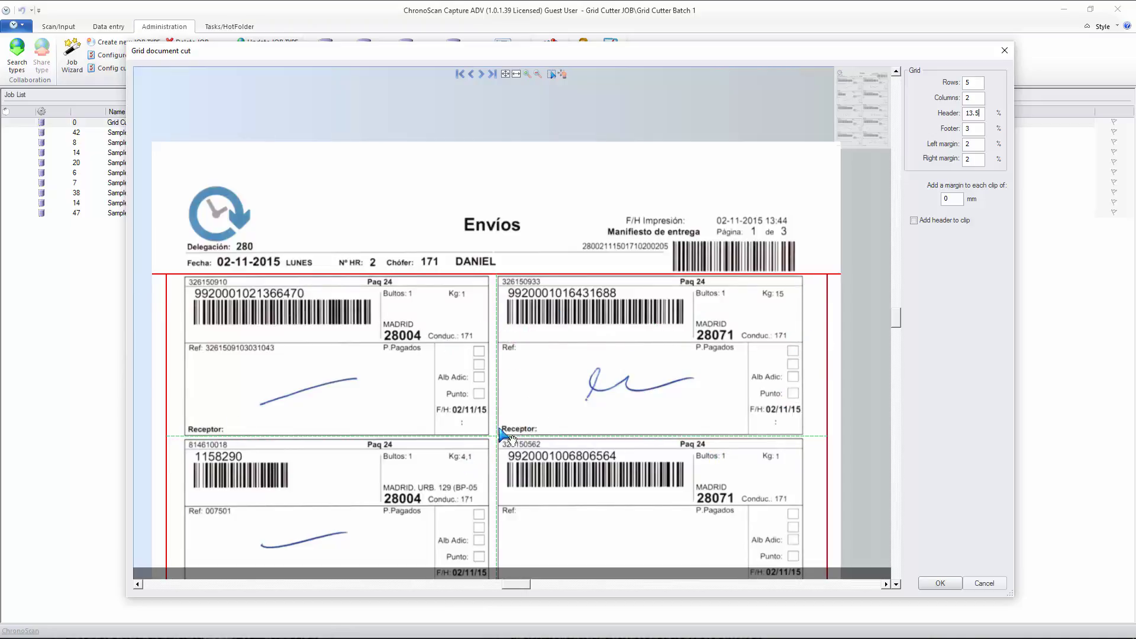
pyautogui.moveTo(500, 441); pyautogui.dragTo(497, 322)
pyautogui.moveTo(562, 464); pyautogui.dragTo(462, 384)
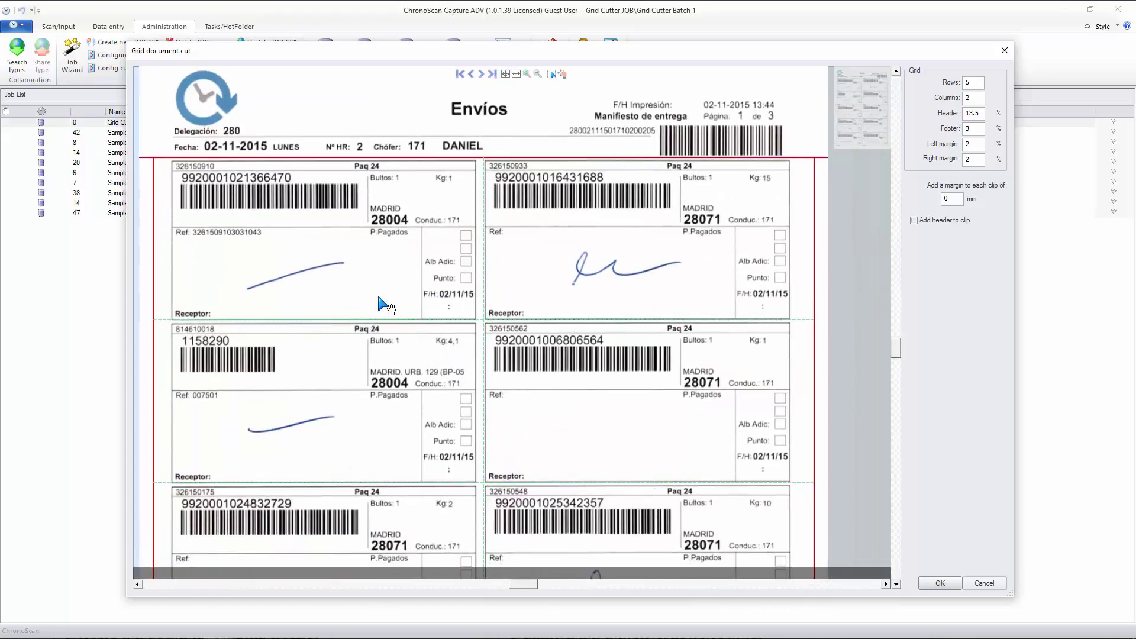
pyautogui.scroll(-10, 473, 423)
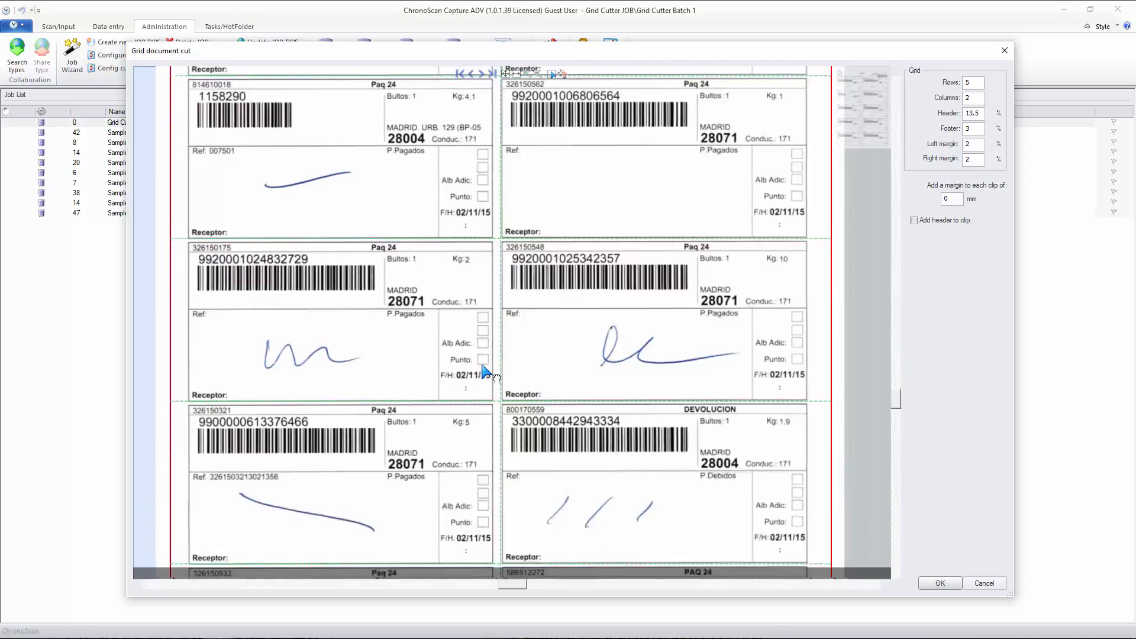
pyautogui.scroll(3, 473, 432)
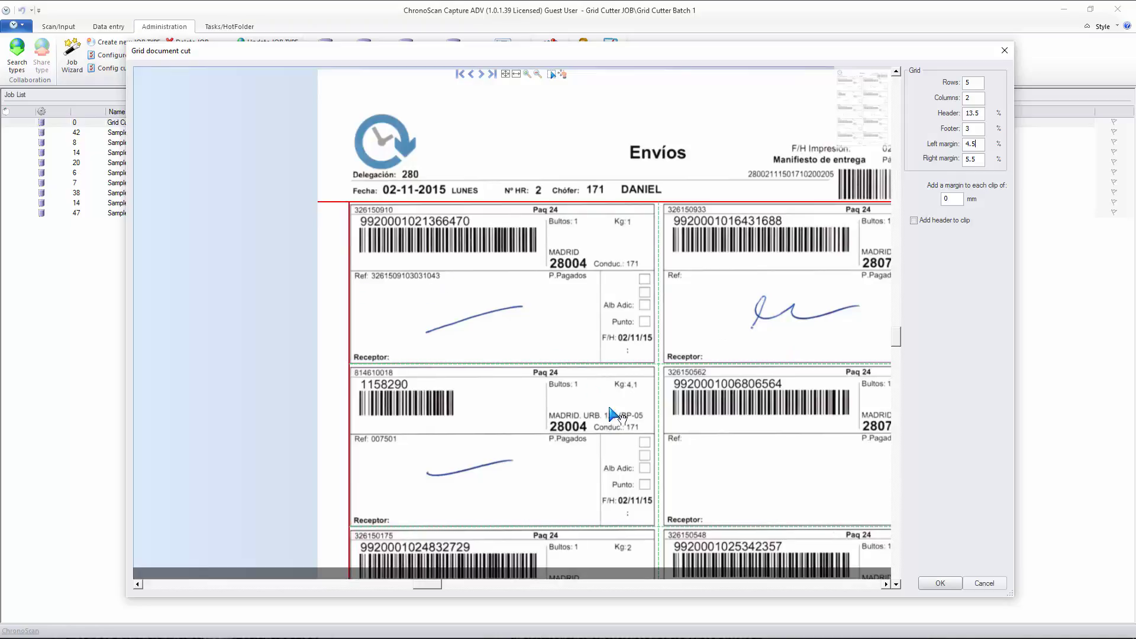
# Step: Check the cut lines against the slips over the whole sample page and accept the grid settings
pyautogui.scroll(-3, 616, 416)
pyautogui.scroll(-2, 628, 417)
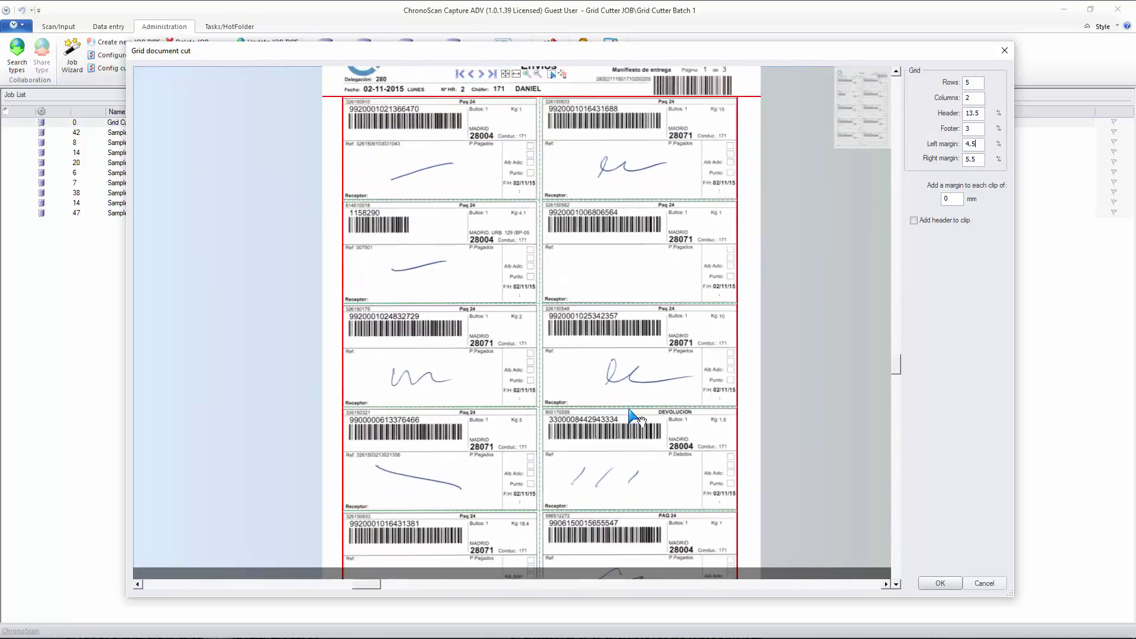
pyautogui.scroll(3, 633, 416)
pyautogui.scroll(-2, 609, 363)
pyautogui.scroll(2, 597, 203)
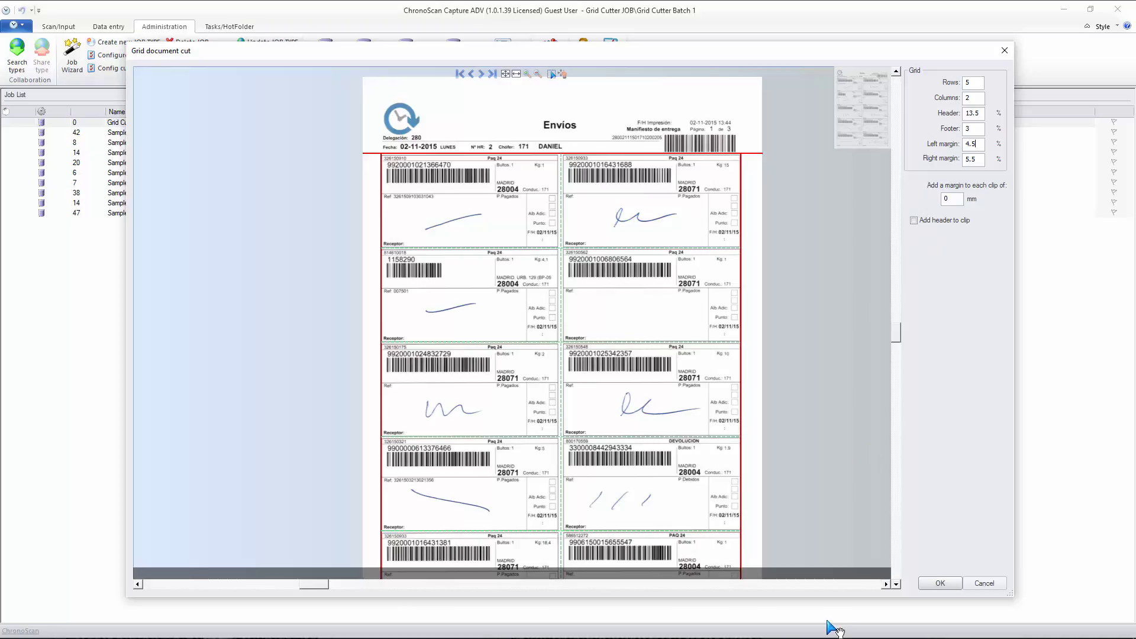
pyautogui.click(933, 586)
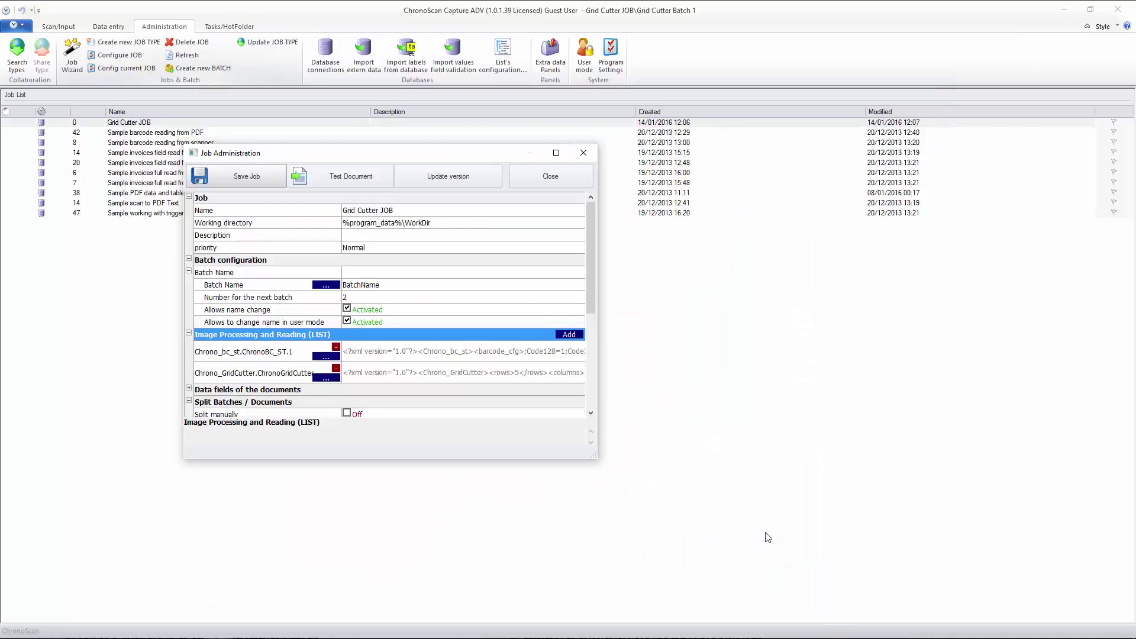
# Step: Save Grid Cutter JOB with the configured Grid Cutter module and close its job administration
pyautogui.click(261, 375)
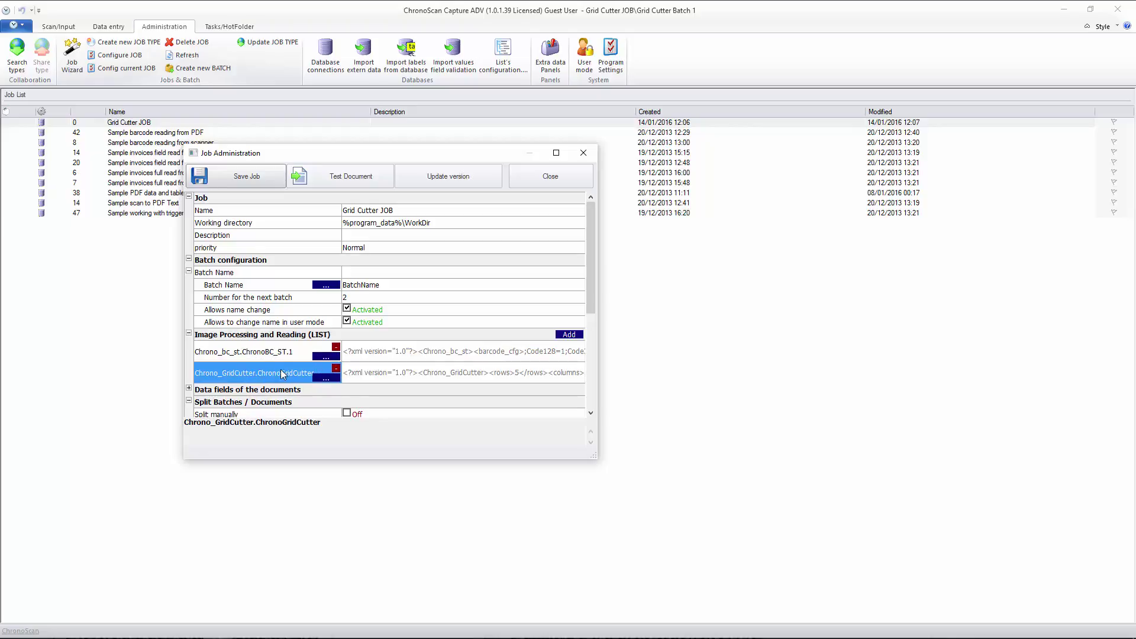
pyautogui.click(228, 180)
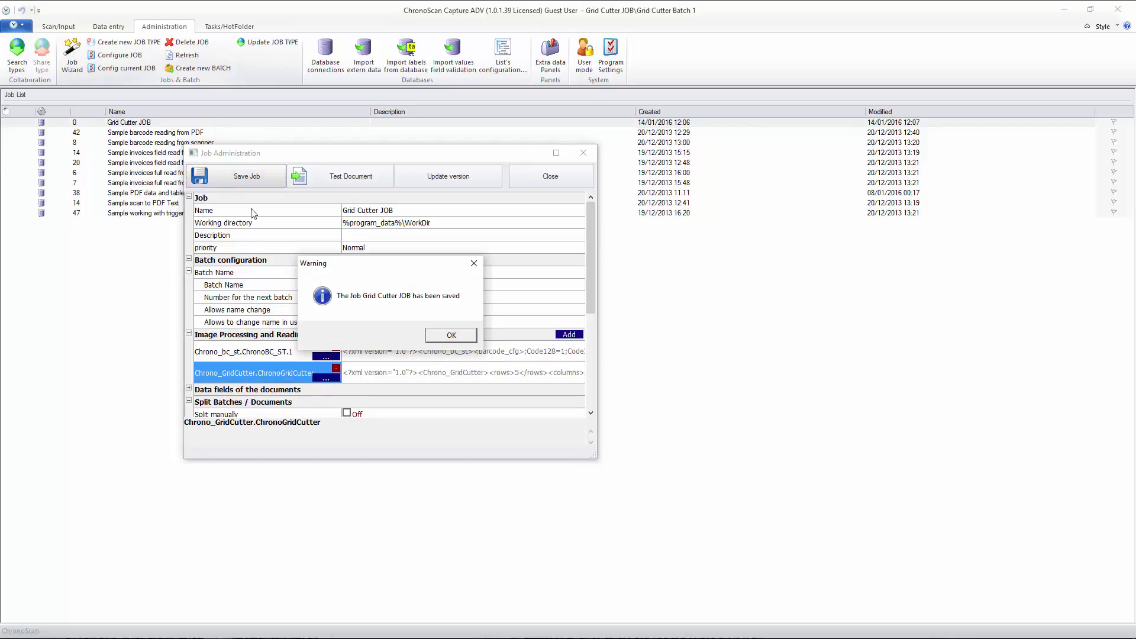
pyautogui.click(450, 336)
pyautogui.click(535, 177)
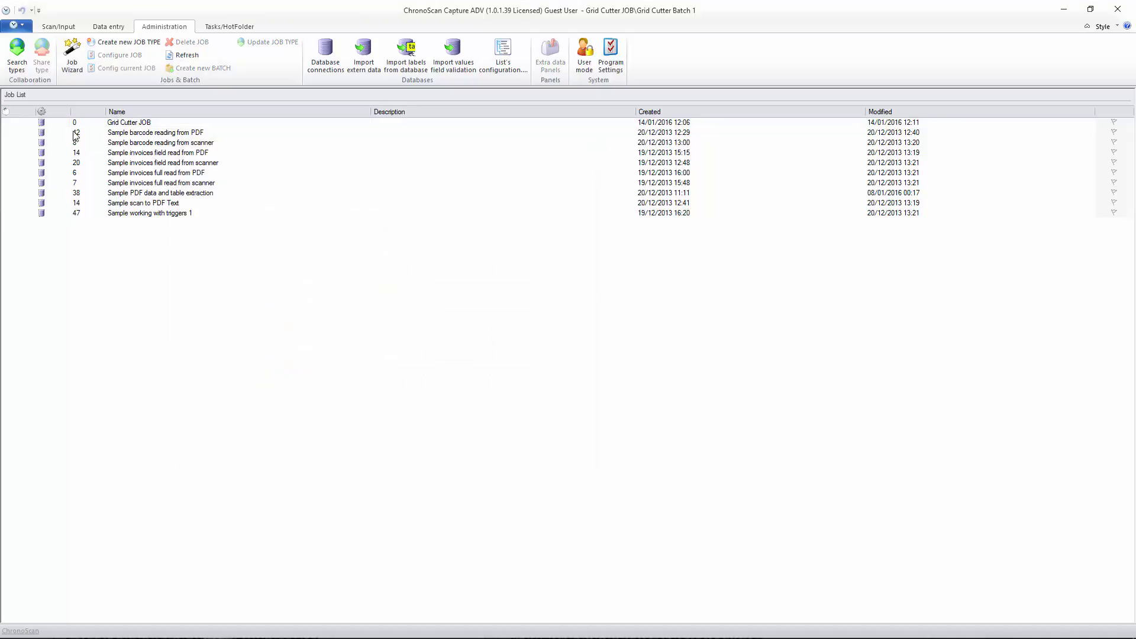
# Step: Open Grid Cutter Batch 1 and delete all documents in it
pyautogui.click(59, 27)
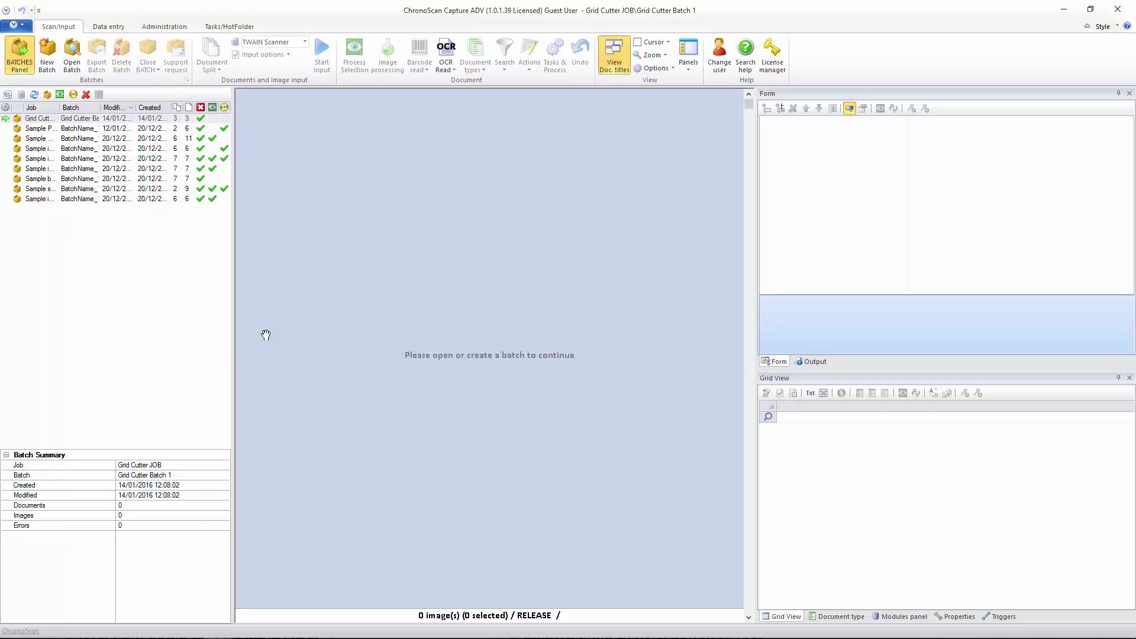
pyautogui.doubleClick(59, 118)
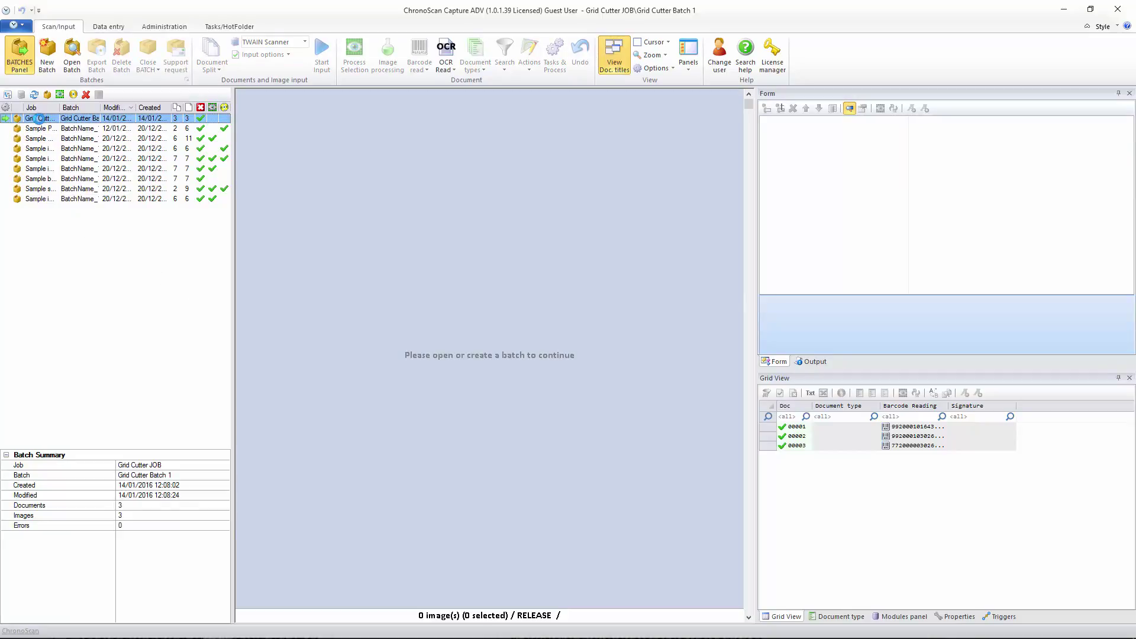
pyautogui.click(299, 164)
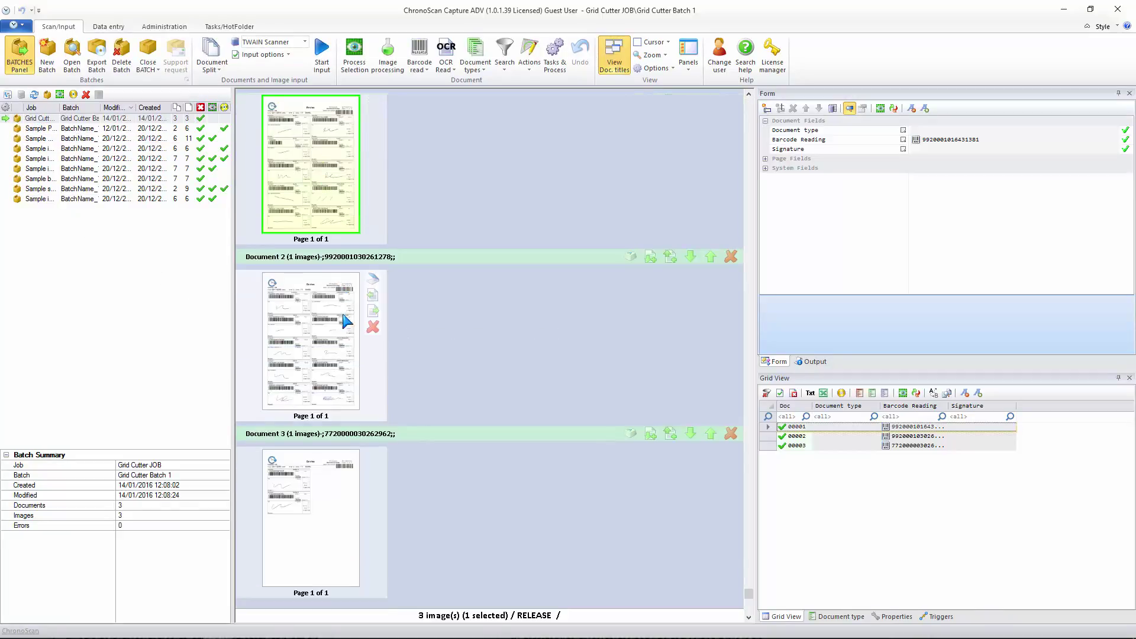
pyautogui.rightClick(315, 159)
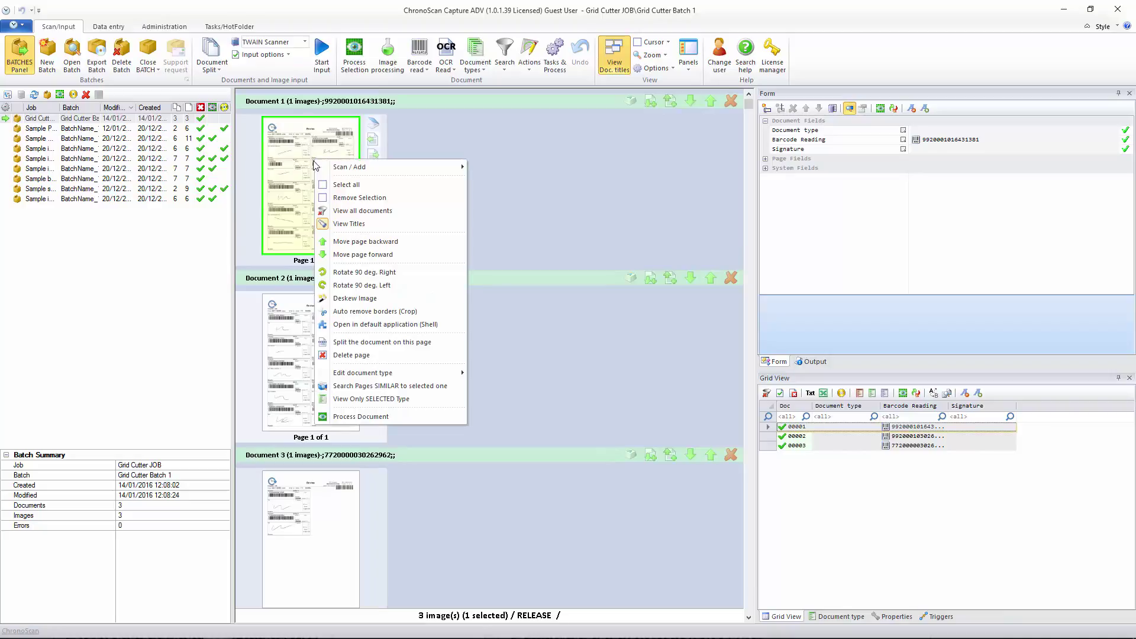
pyautogui.click(357, 185)
pyautogui.press('Delete')
pyautogui.press('Return')
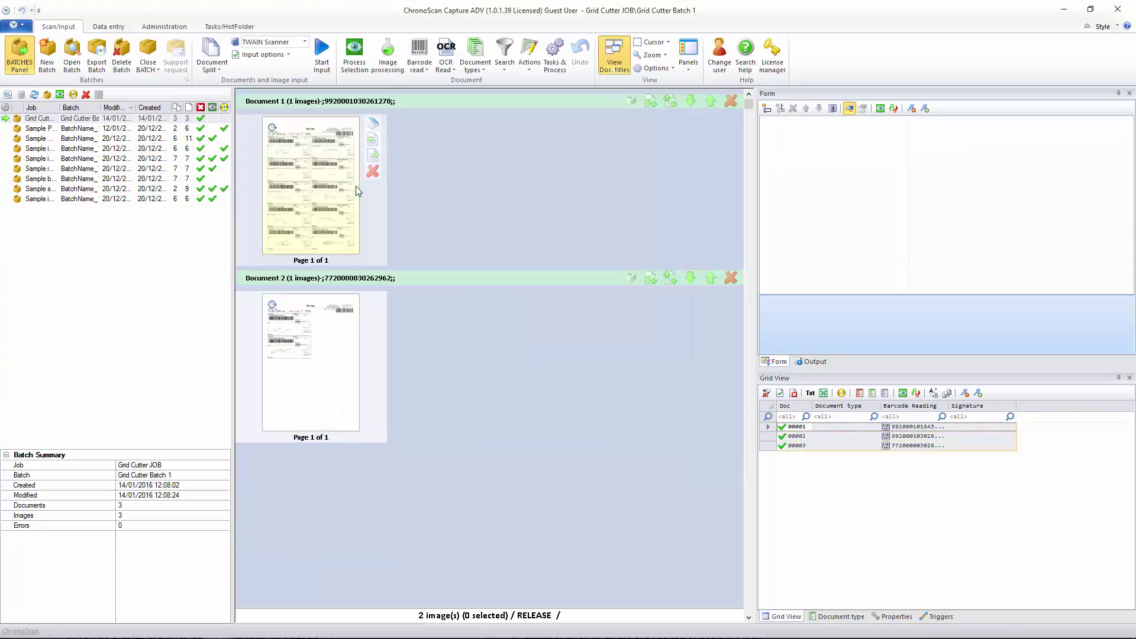
# Step: Import all pages of image2016-01-13-151531.pdf using Auto detect, in color at resolution 300, and look through the slips down to the last document
pyautogui.click(57, 627)
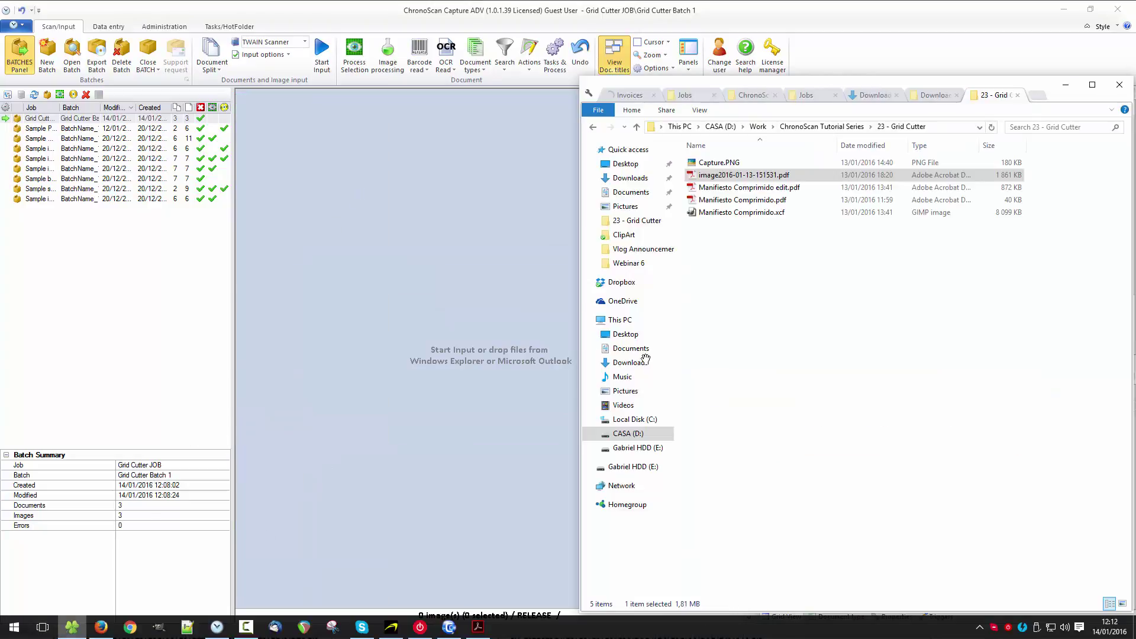
pyautogui.moveTo(753, 176); pyautogui.dragTo(531, 305)
pyautogui.click(583, 350)
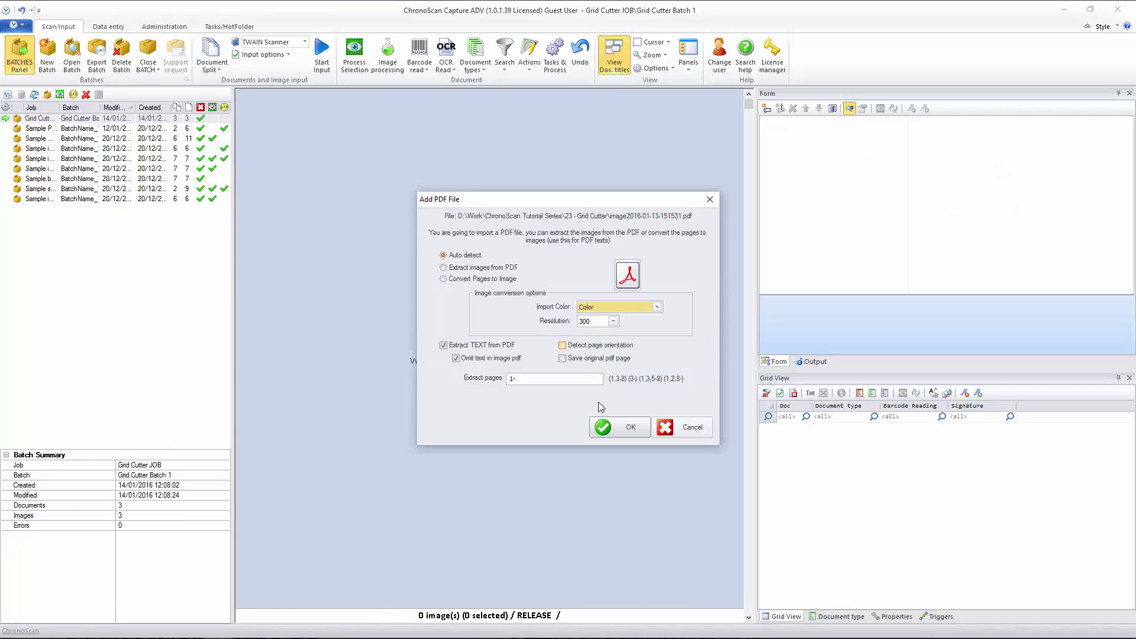
pyautogui.click(602, 434)
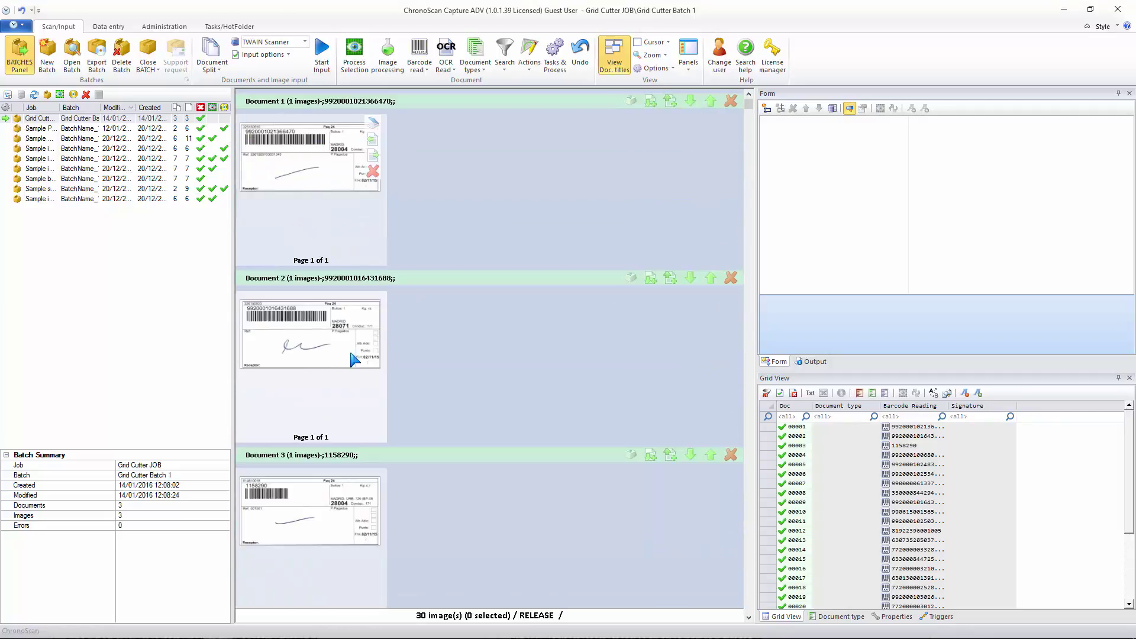
pyautogui.scroll(-15, 349, 380)
pyautogui.scroll(-20, 349, 380)
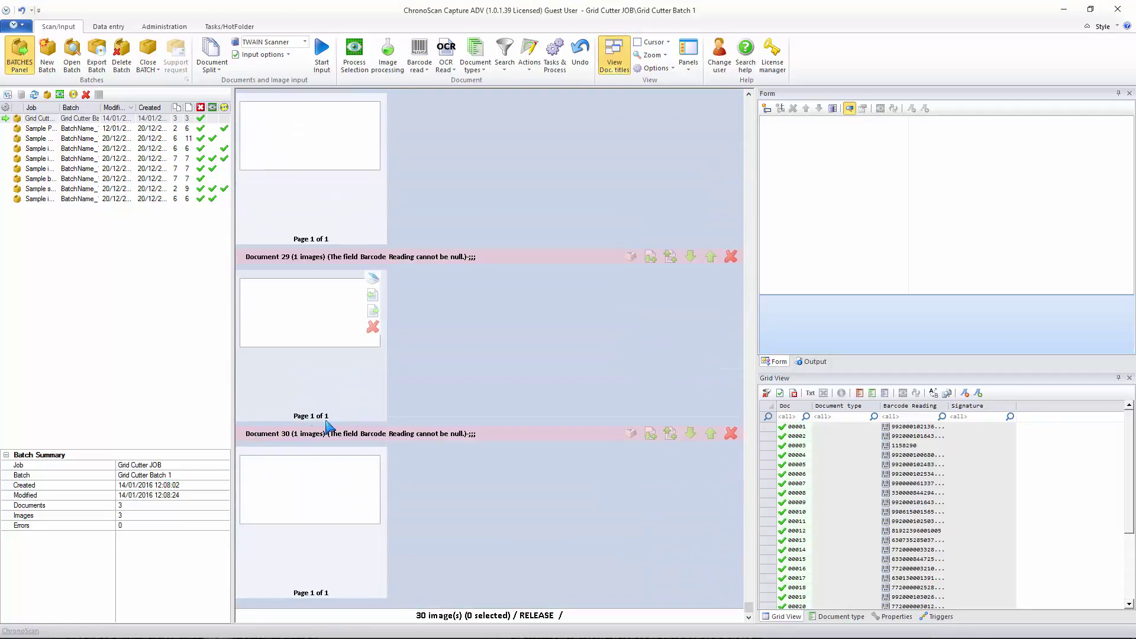
# Step: Examine the blank slips near the end of the batch, going back as far as document 24
pyautogui.click(289, 320)
pyautogui.click(298, 163)
pyautogui.scroll(6, 337, 302)
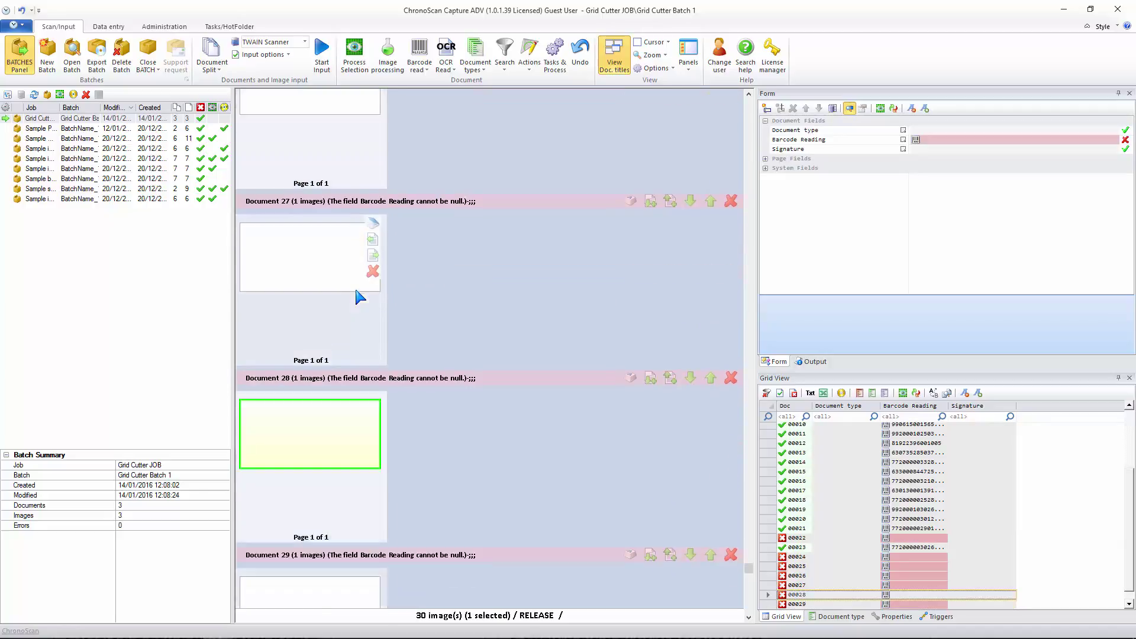
pyautogui.click(274, 203)
pyautogui.scroll(2, 317, 343)
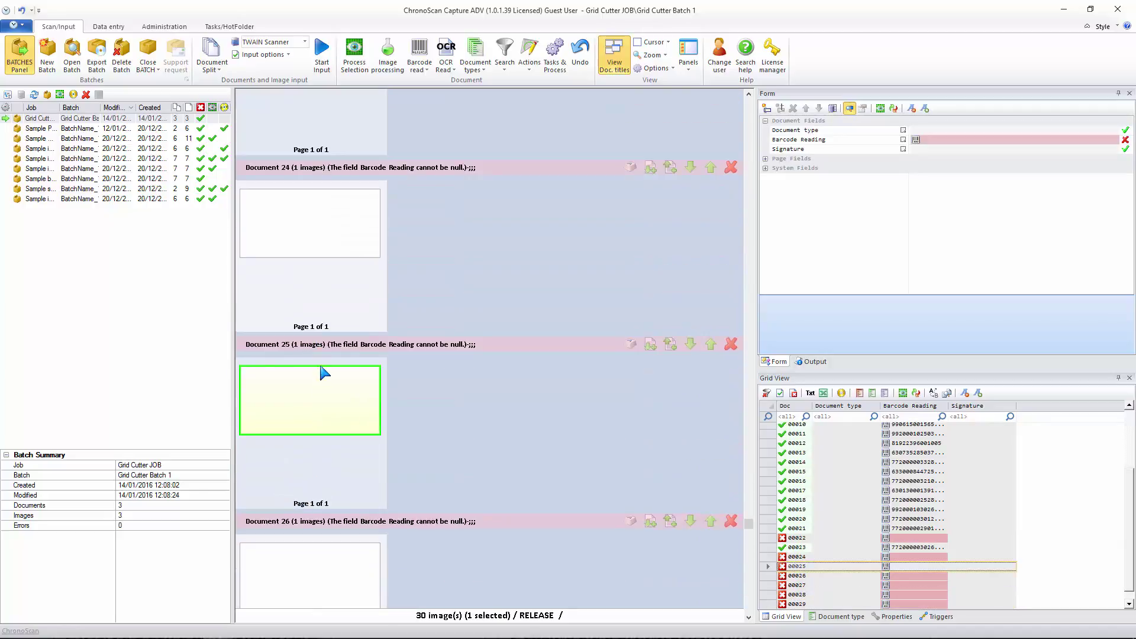
pyautogui.click(279, 243)
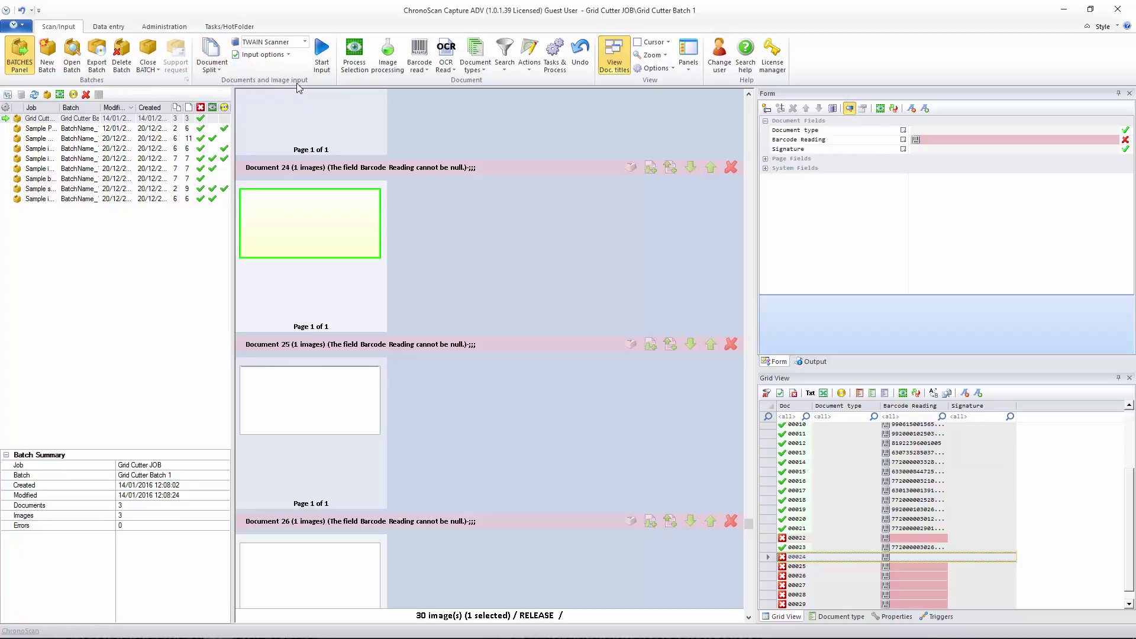
# Step: Open the blank page detection settings and compare the pages of documents 24 to 26 as the Black and White sample image
pyautogui.click(280, 60)
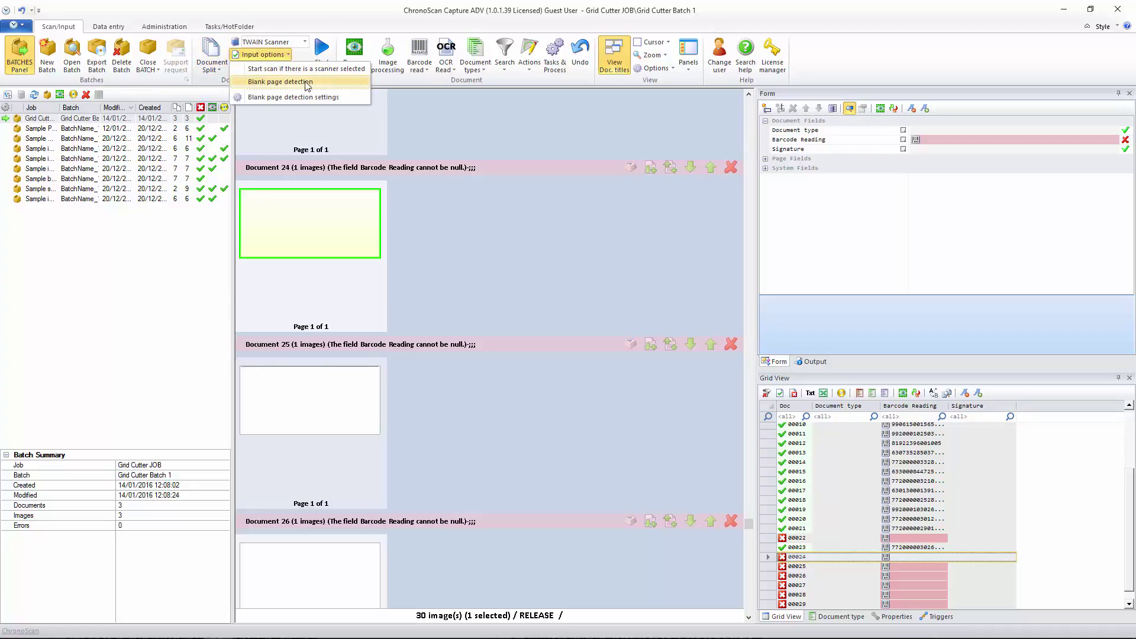
pyautogui.click(281, 83)
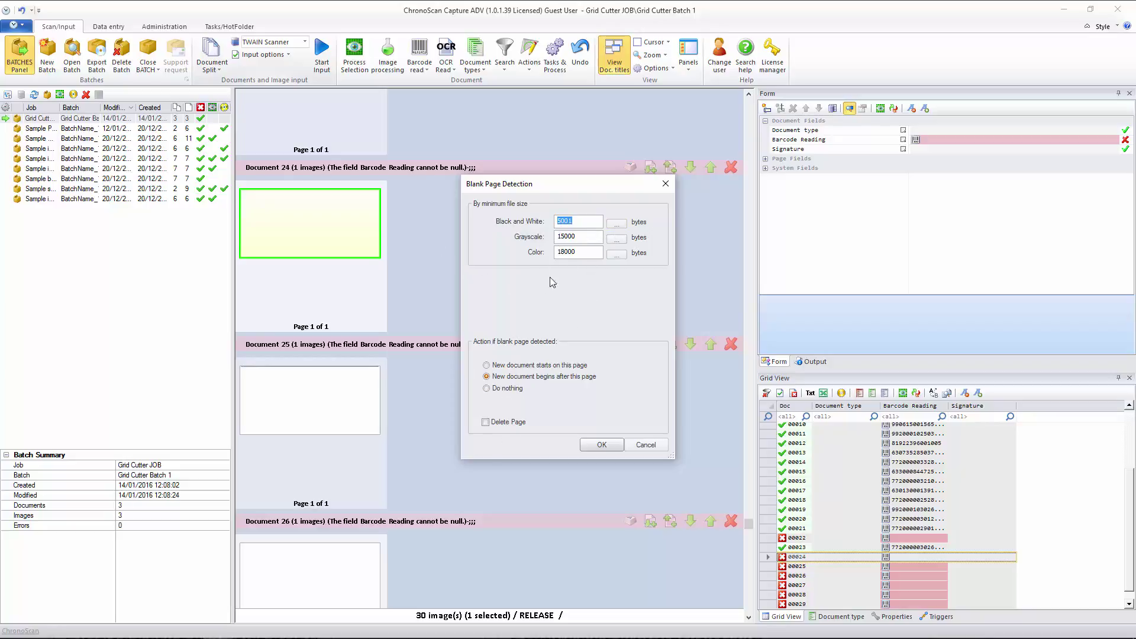
pyautogui.click(617, 224)
pyautogui.click(483, 367)
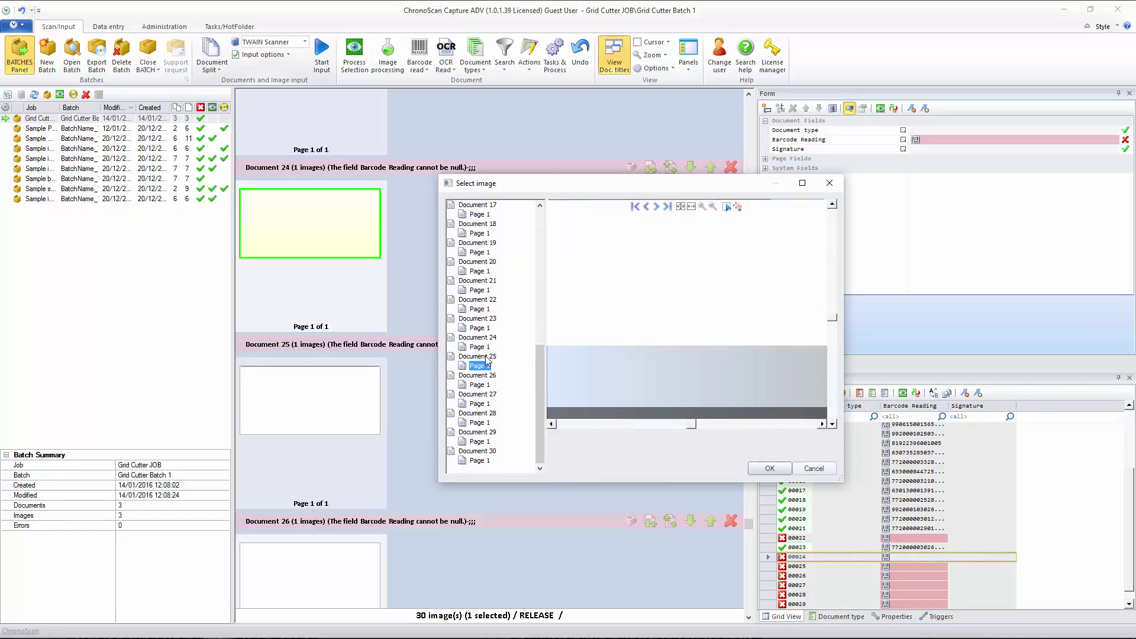
pyautogui.click(480, 349)
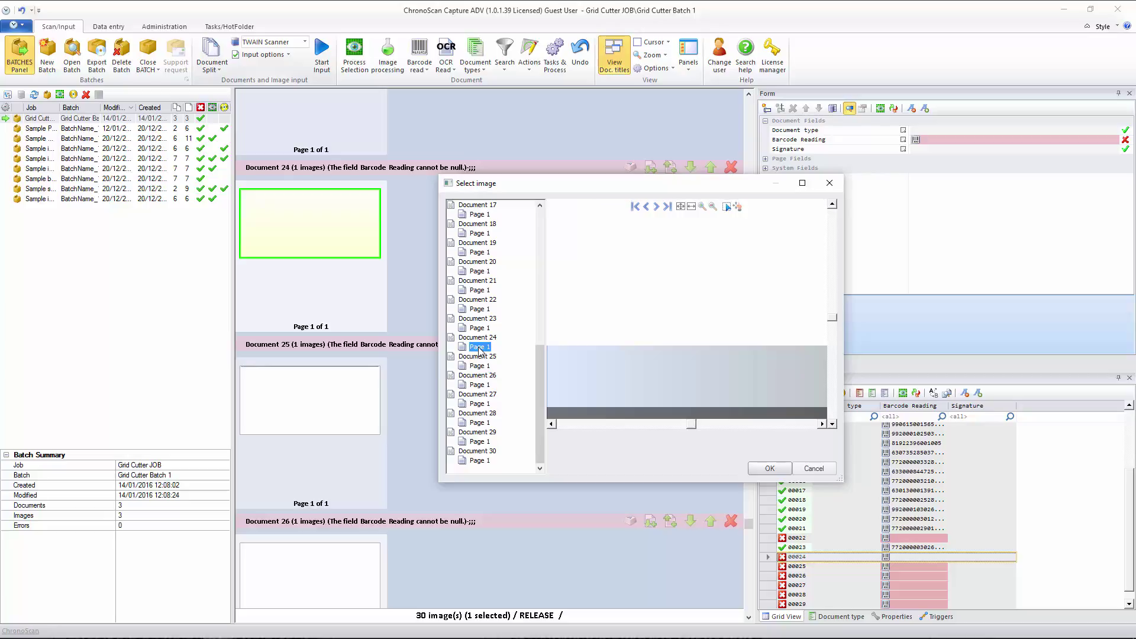
pyautogui.click(481, 366)
pyautogui.click(480, 385)
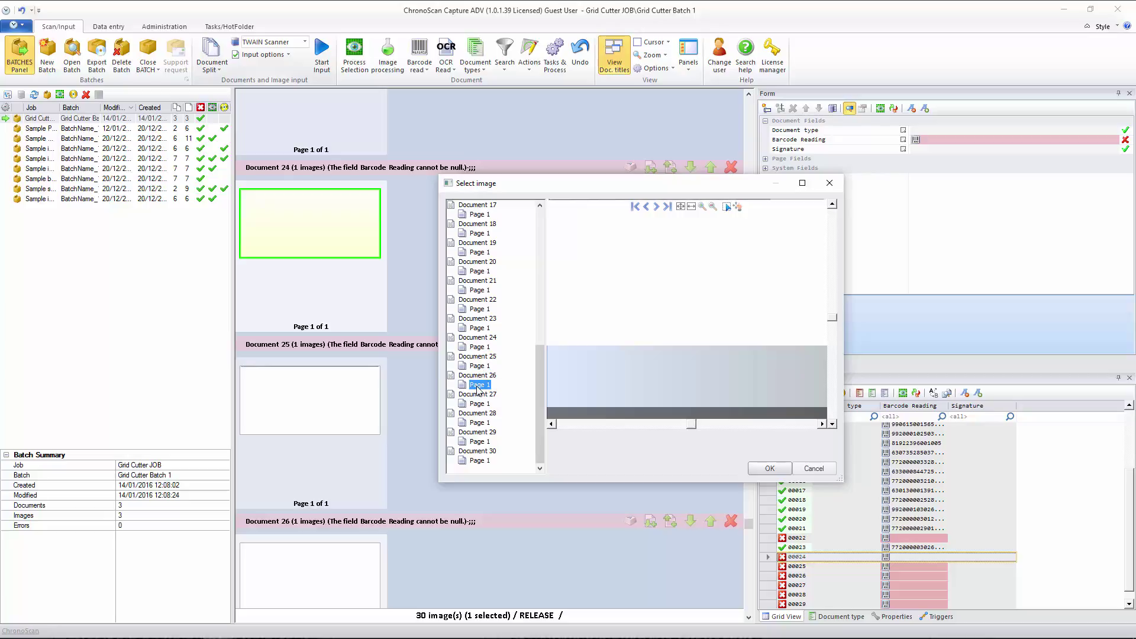
pyautogui.click(480, 365)
pyautogui.scroll(3, 680, 259)
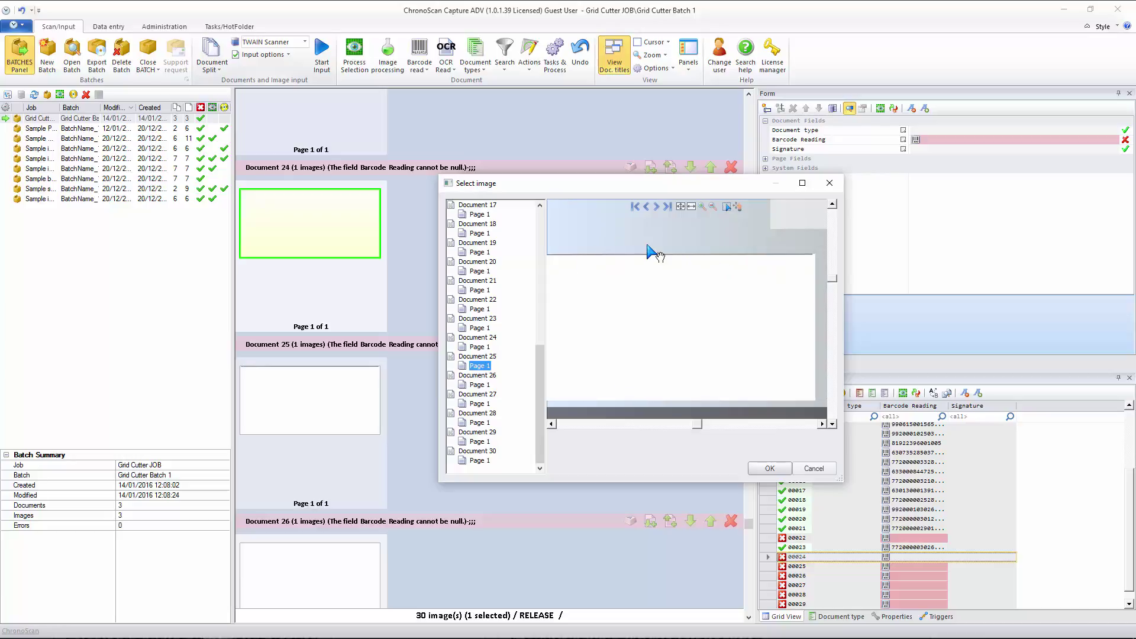
pyautogui.press('Down')
pyautogui.press('Down')
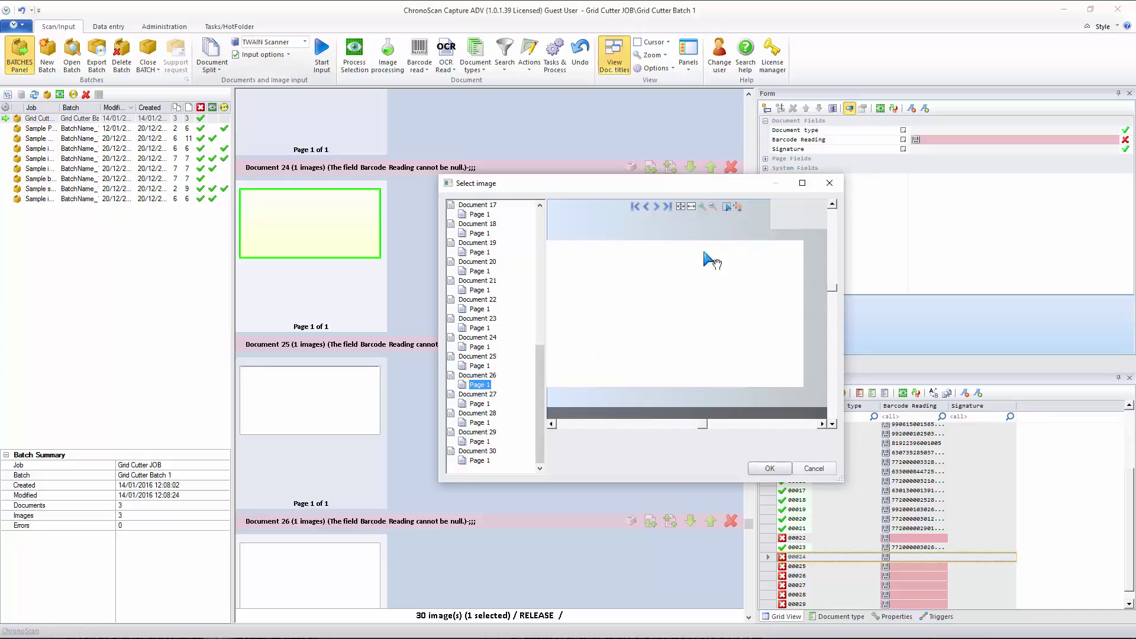
# Step: Use page 1 of document 25 as the Black and White sample image and set that minimum size to 18000 bytes
pyautogui.click(481, 367)
pyautogui.click(479, 348)
pyautogui.click(481, 366)
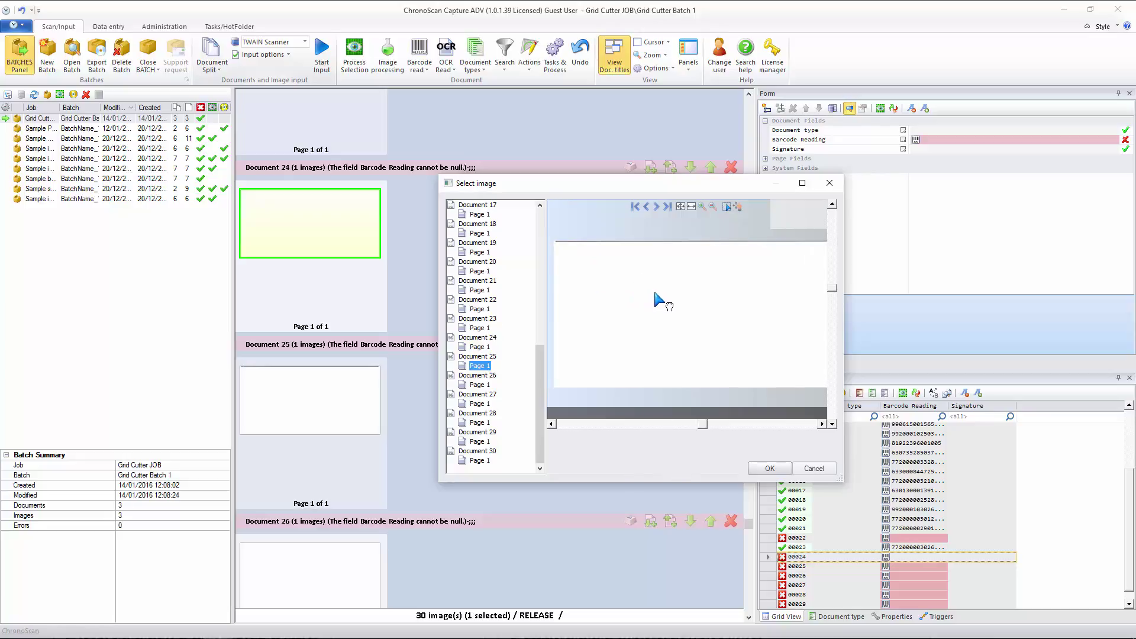
pyautogui.click(768, 468)
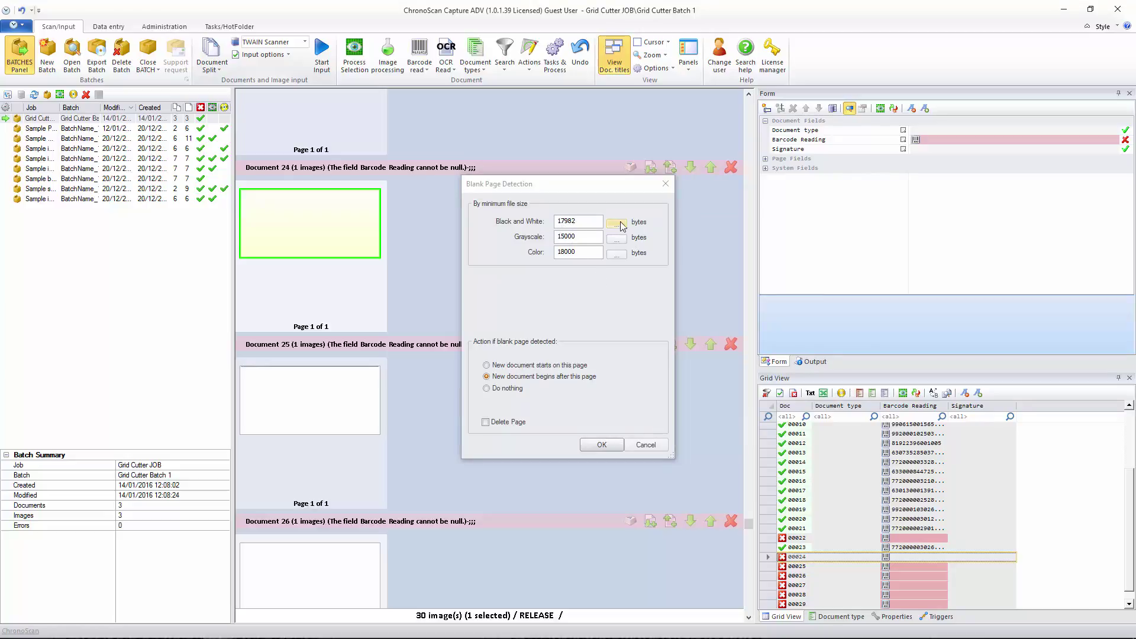
pyautogui.click(524, 222)
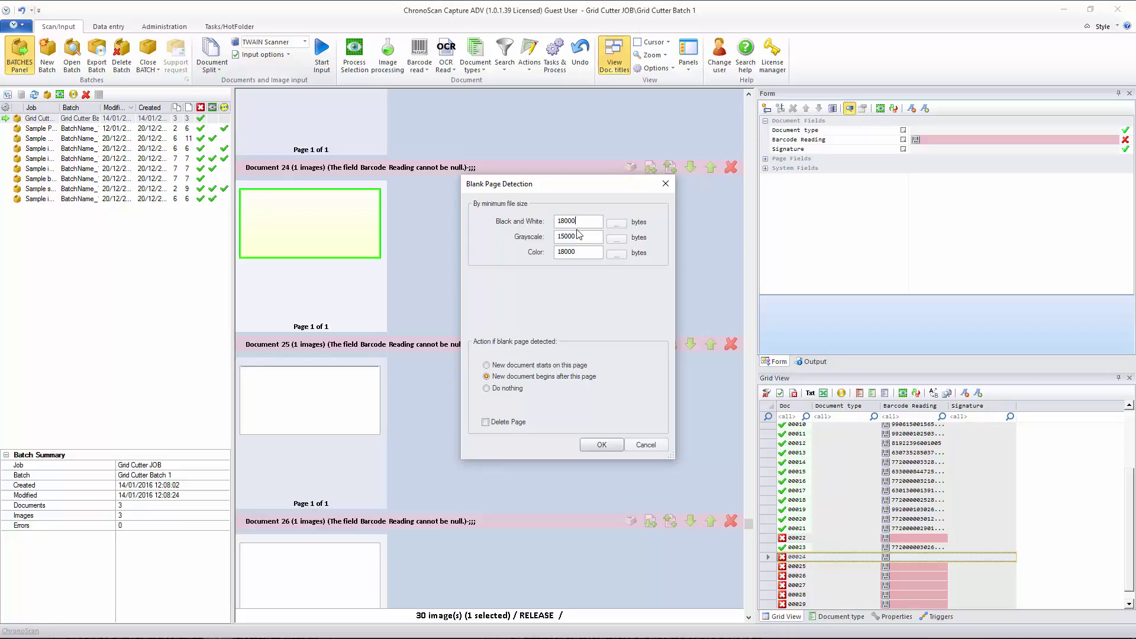
# Step: Sample page 1 of document 28 for the Grayscale size, set that minimum to 18000 bytes and accept the blank page detection settings
pyautogui.click(618, 239)
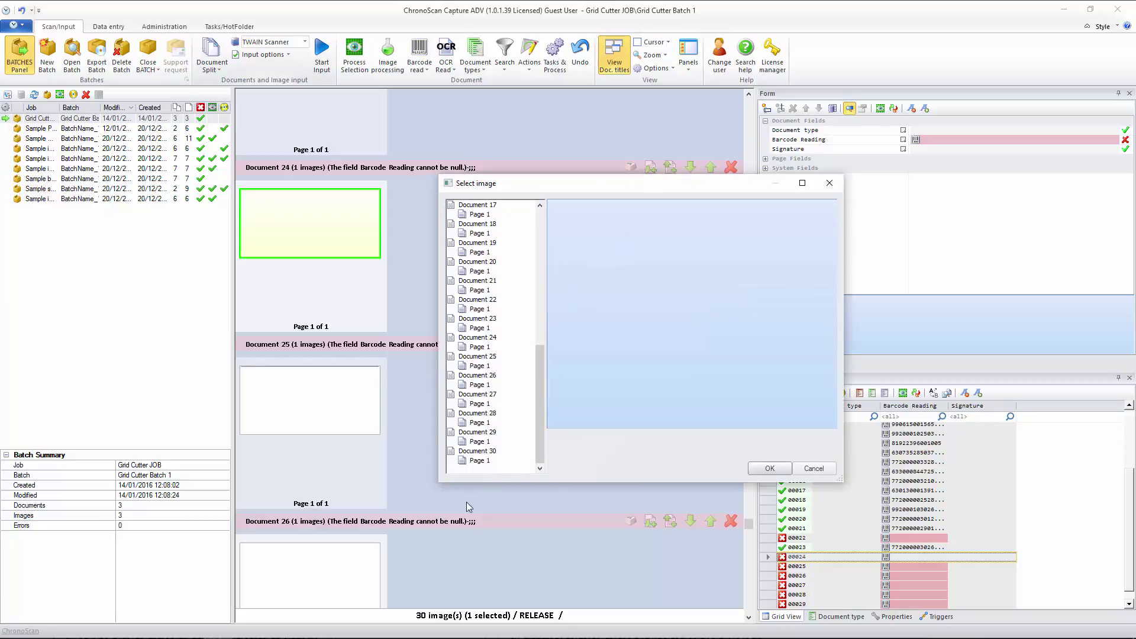
pyautogui.click(478, 423)
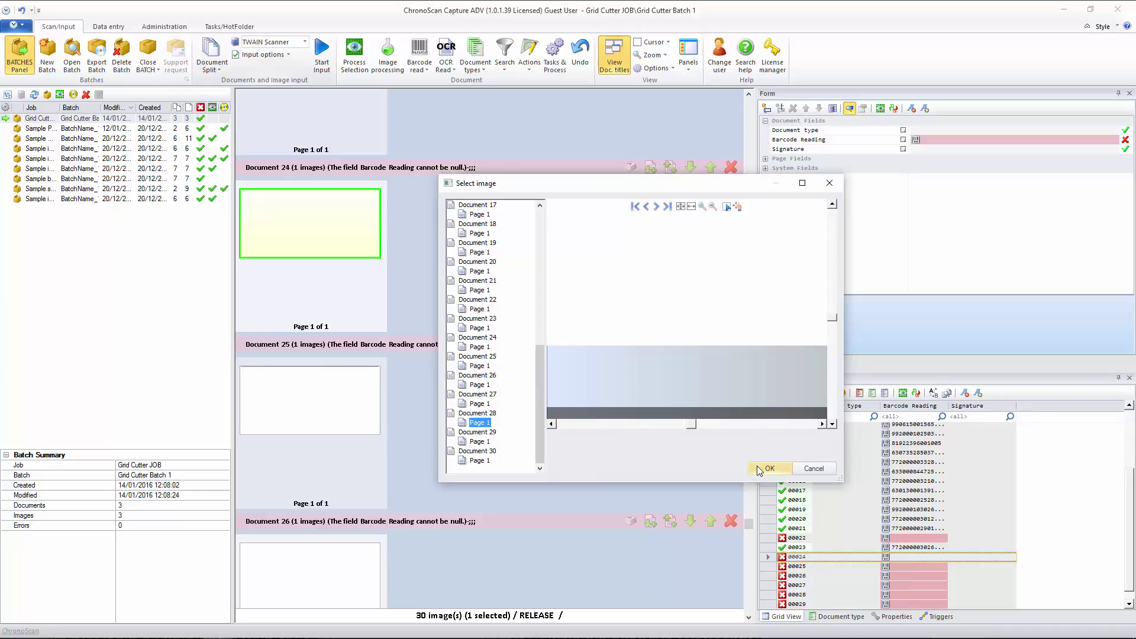
pyautogui.moveTo(761, 322); pyautogui.dragTo(762, 347)
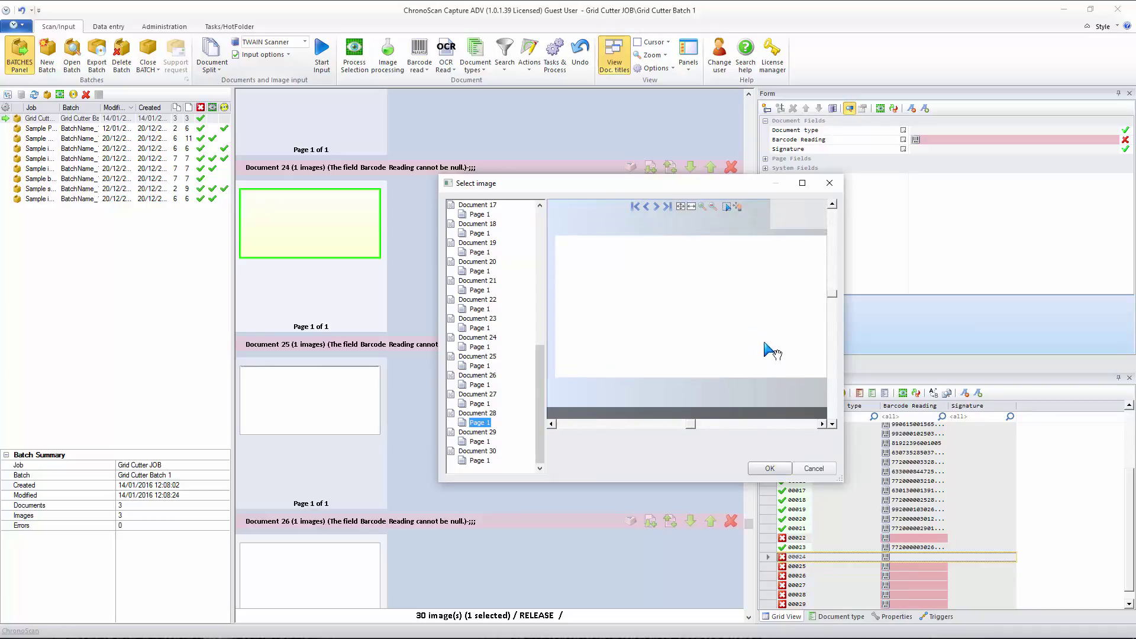
pyautogui.click(770, 468)
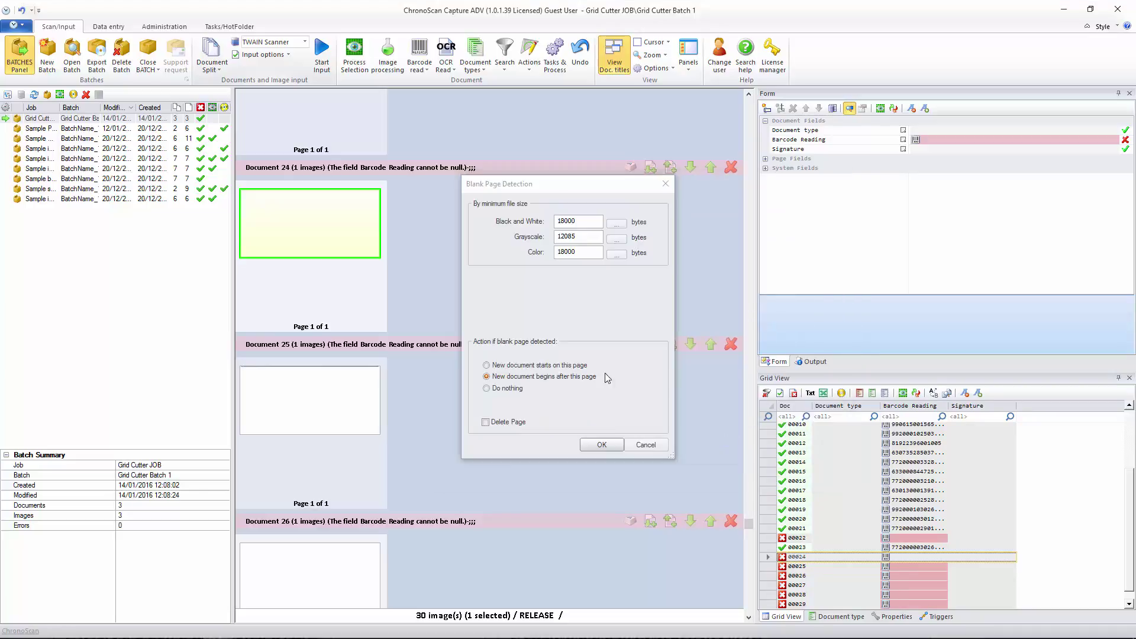
pyautogui.doubleClick(581, 239)
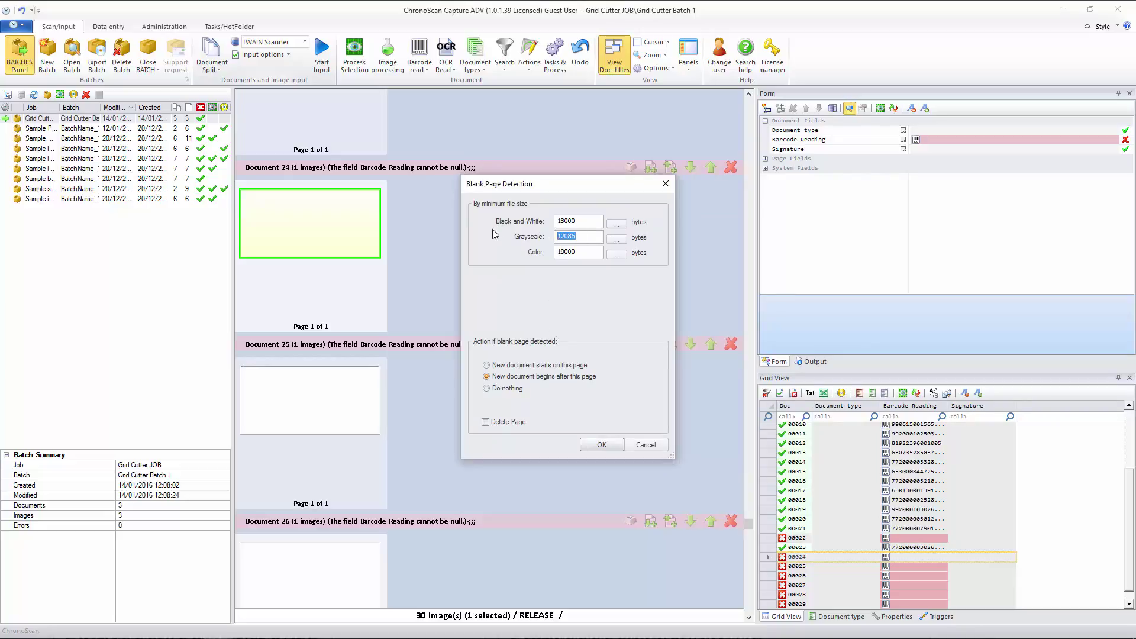
pyautogui.write('18000')
pyautogui.click(586, 237)
pyautogui.click(601, 446)
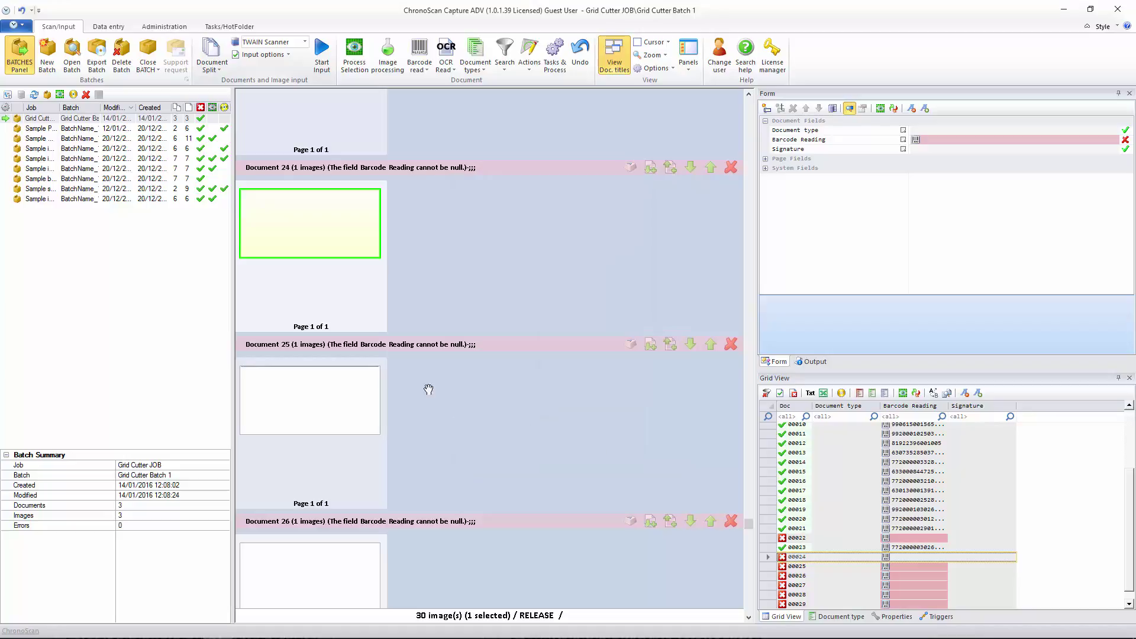
# Step: Select all documents in Grid Cutter Batch 1 and delete them
pyautogui.scroll(-10, 336, 425)
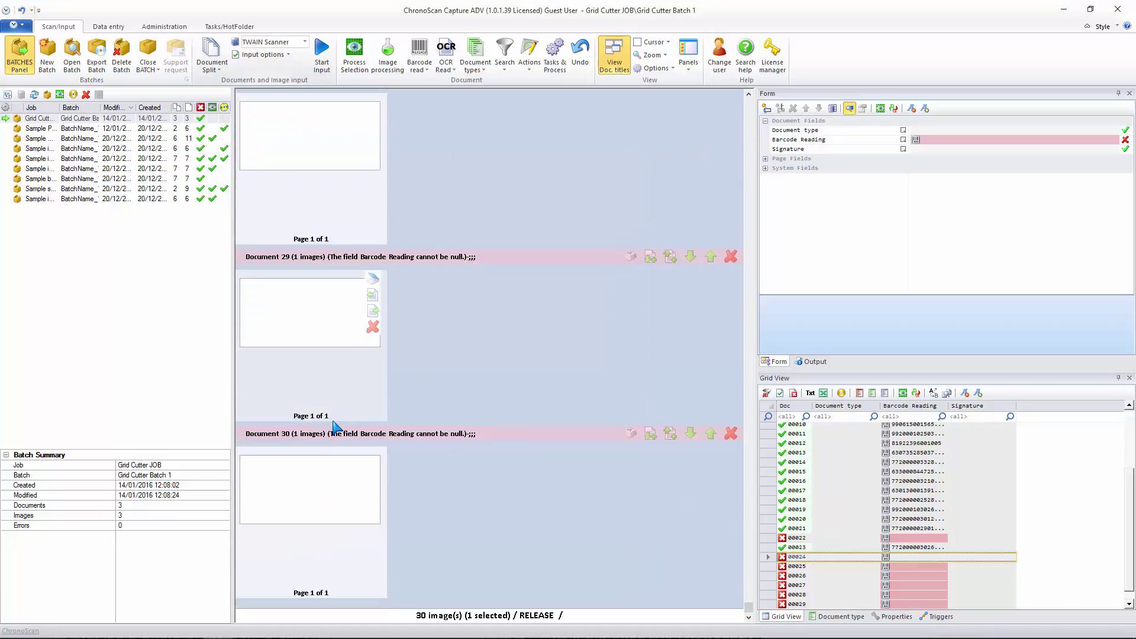
pyautogui.scroll(20, 374, 512)
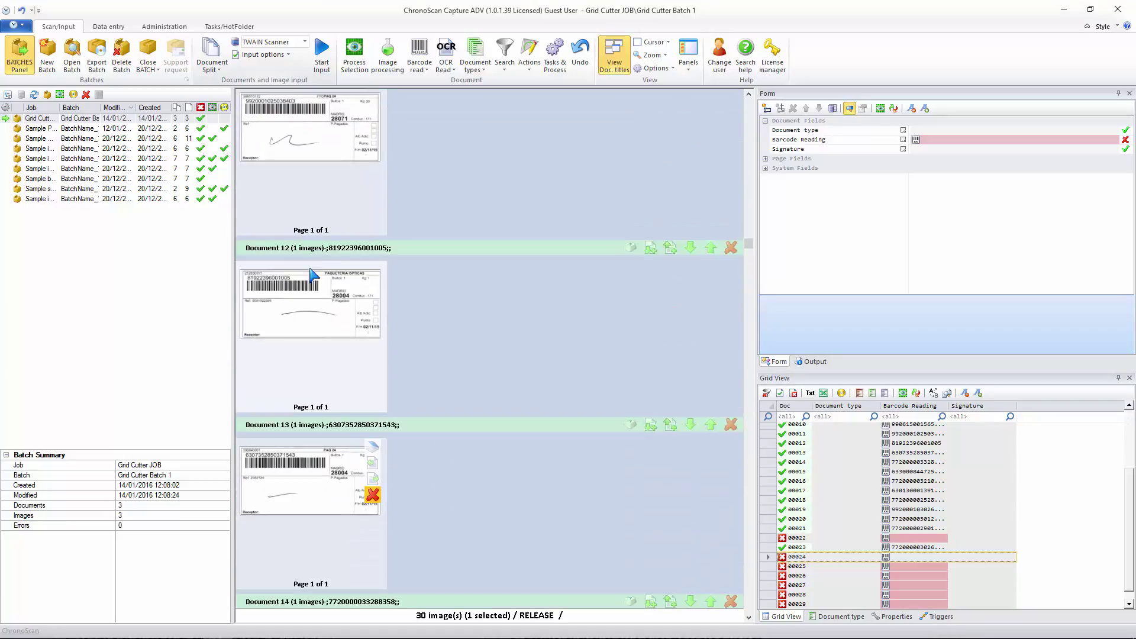
pyautogui.click(315, 155)
pyautogui.hotkey('ctrl', 'a')
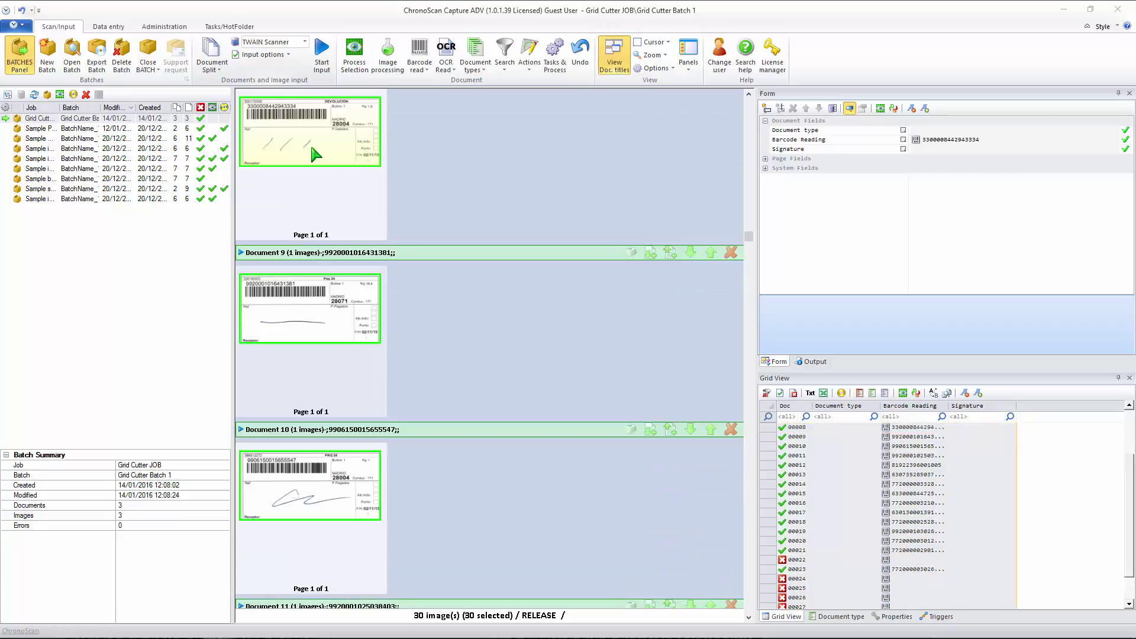
pyautogui.press('Delete')
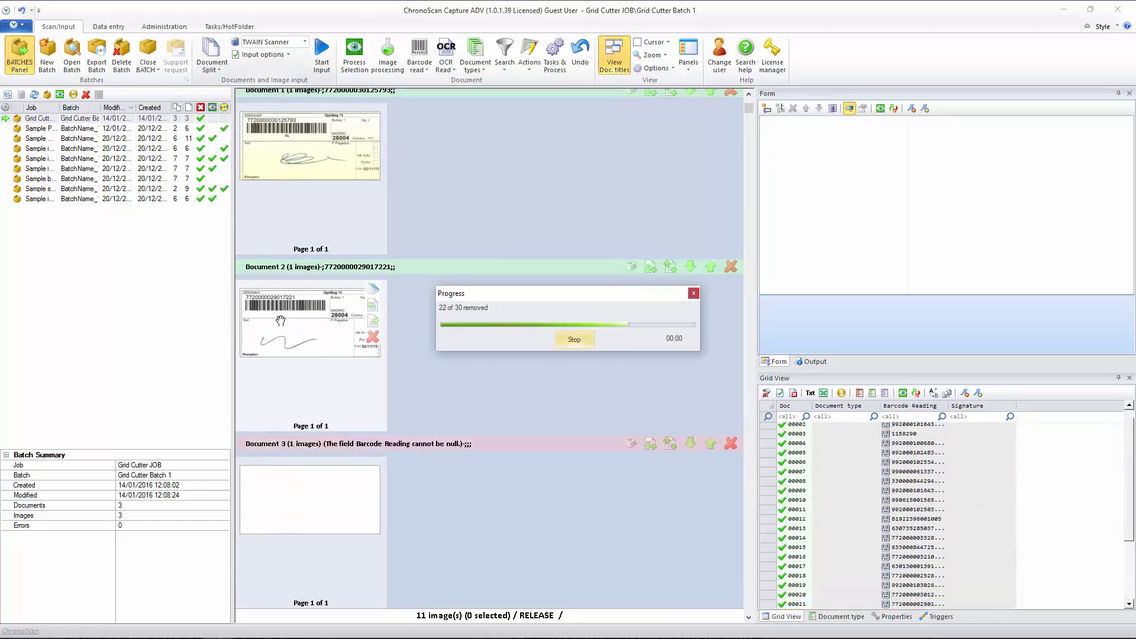
# Step: Import all pages of image2016-01-13-151531.pdf into the empty batch using Auto detect, in color at resolution 300
pyautogui.click(57, 628)
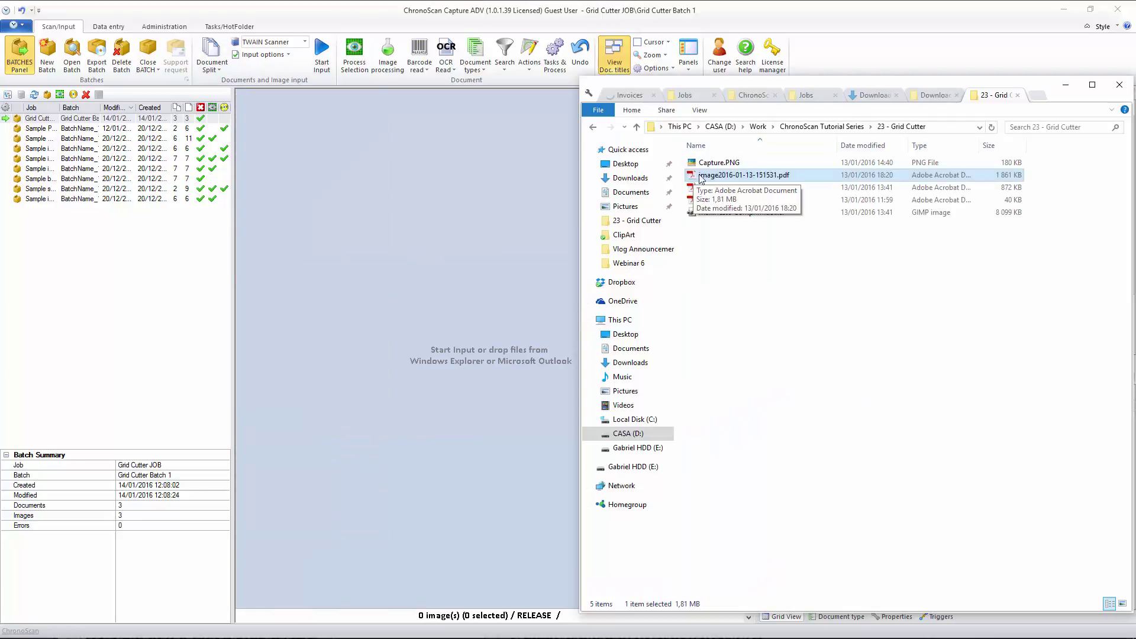
pyautogui.moveTo(738, 178); pyautogui.dragTo(412, 249)
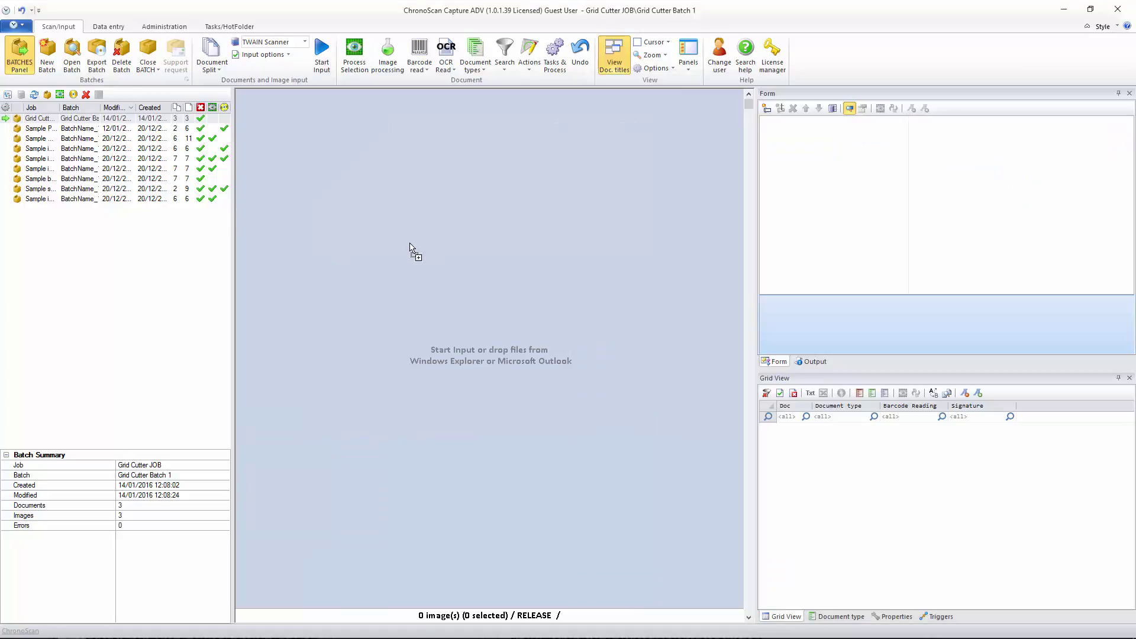
pyautogui.click(604, 355)
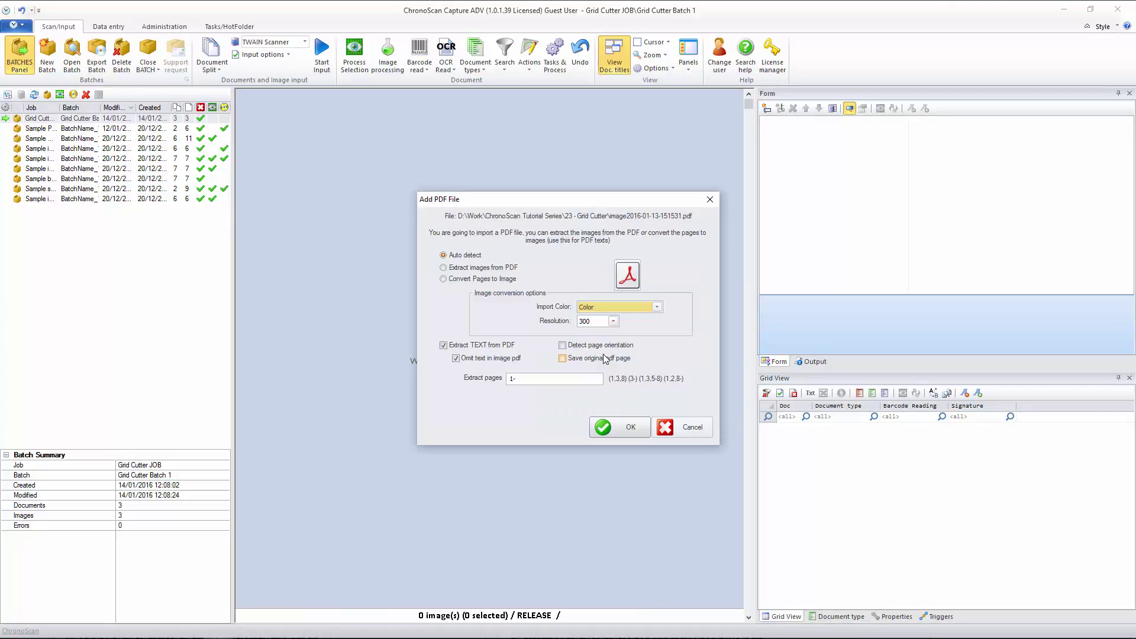
pyautogui.click(622, 427)
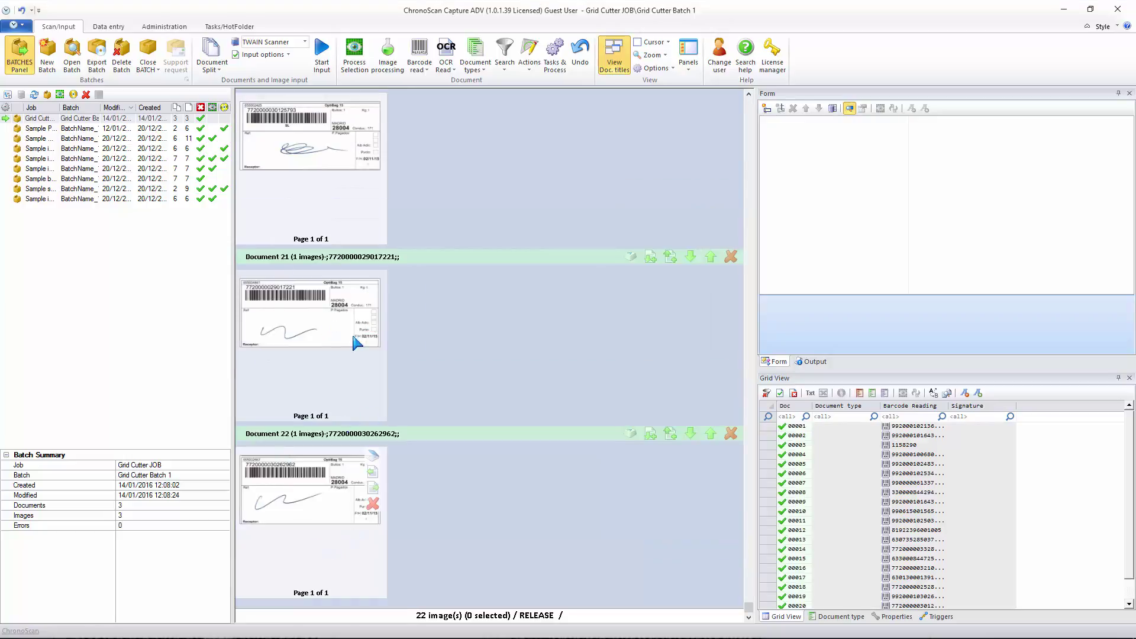
# Step: Check the last slip and the first three slips of the new import against their barcode readings
pyautogui.click(311, 492)
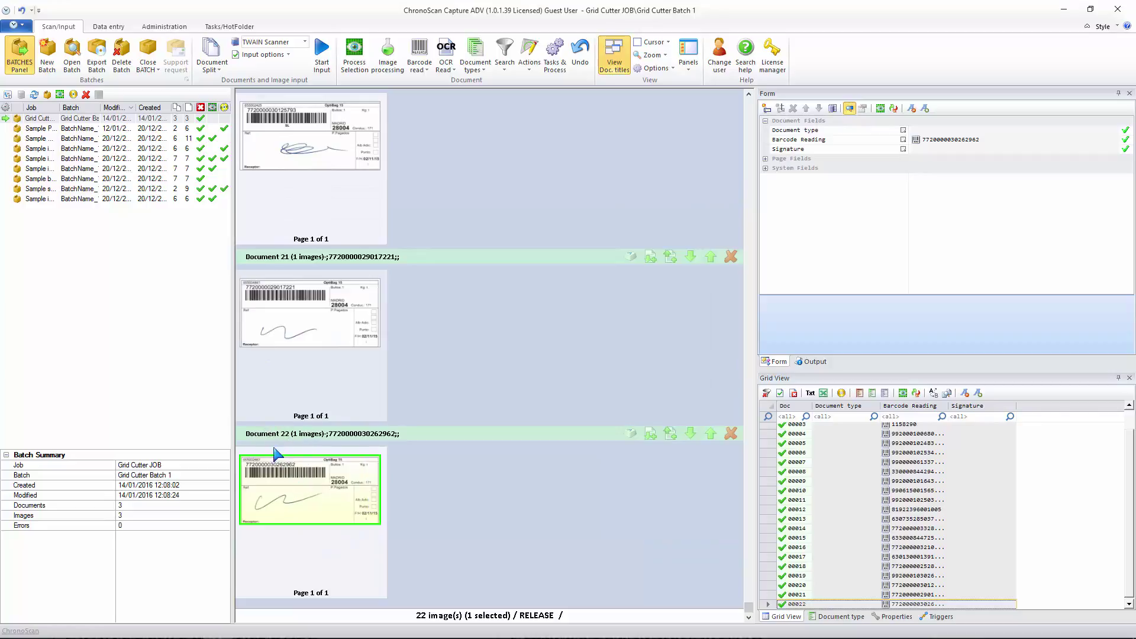
pyautogui.moveTo(333, 510)
pyautogui.scroll(20, 355, 474)
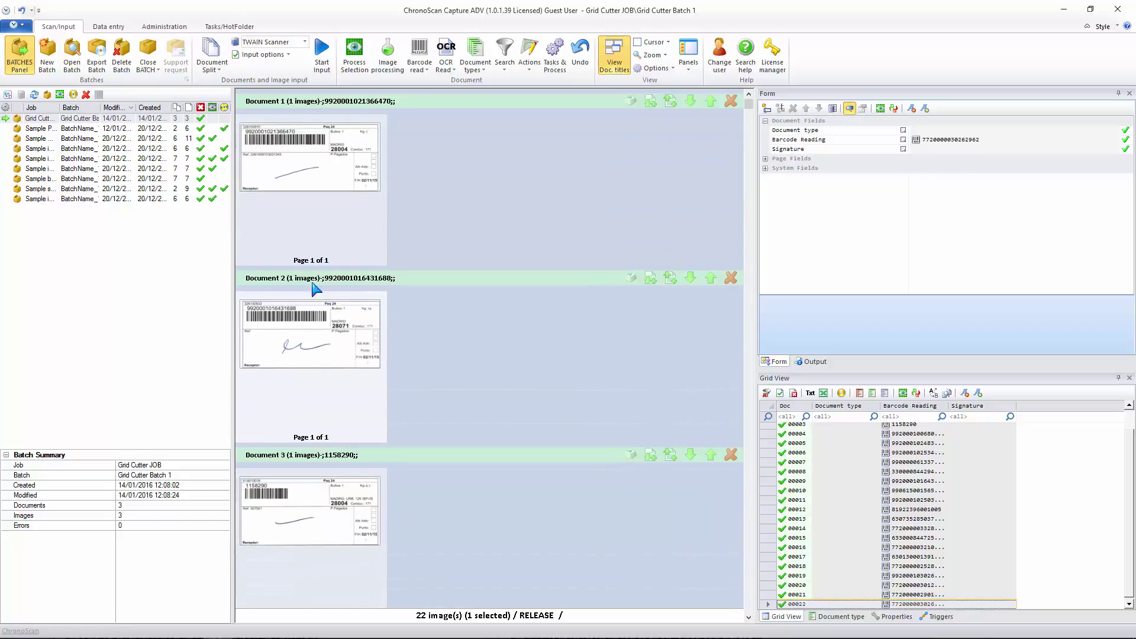
pyautogui.click(302, 171)
pyautogui.click(314, 333)
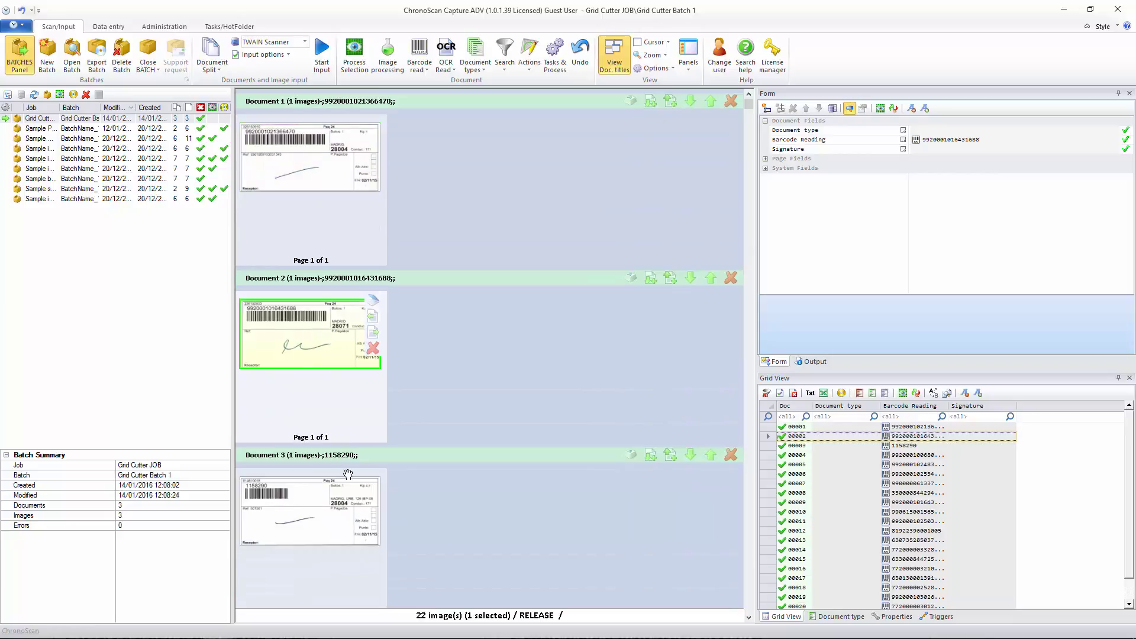
pyautogui.click(318, 490)
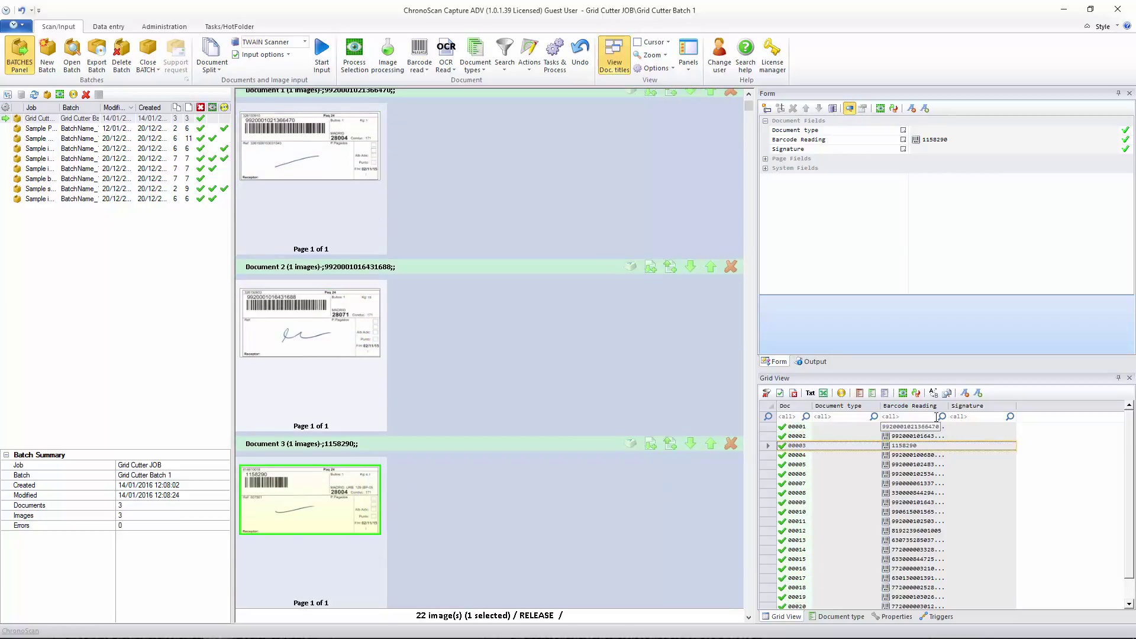
# Step: Widen the Barcode Reading column in the grid and compare the readings of documents 12, 3, 1 and 2 with their slips
pyautogui.moveTo(949, 407); pyautogui.dragTo(986, 411)
pyautogui.click(784, 531)
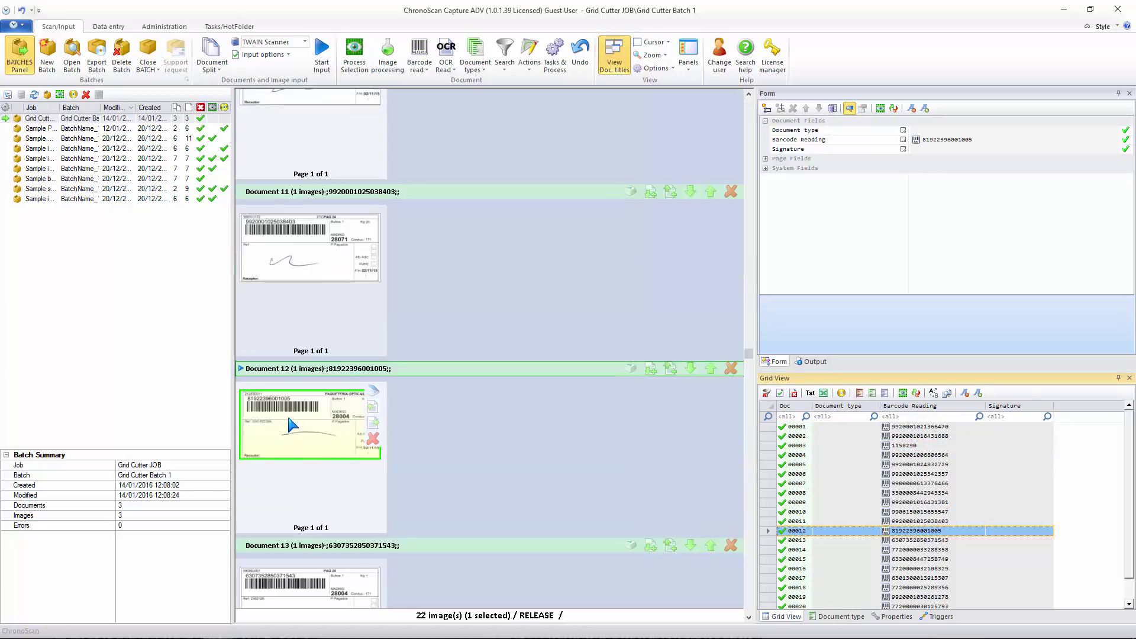
pyautogui.click(772, 446)
pyautogui.scroll(3, 323, 308)
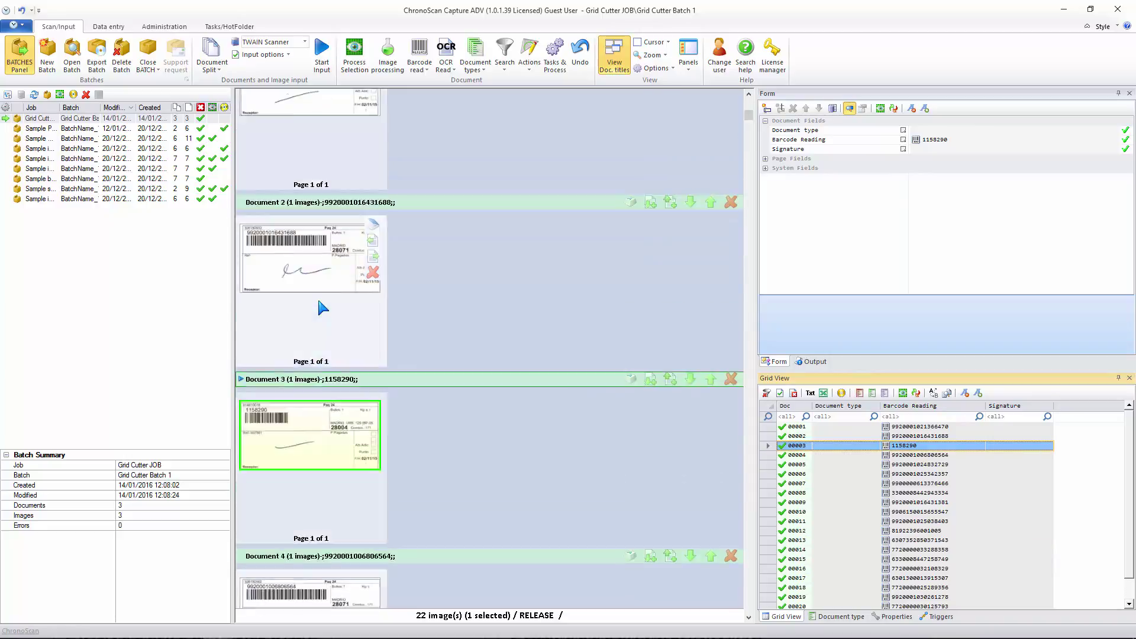
pyautogui.scroll(1, 322, 308)
pyautogui.click(305, 169)
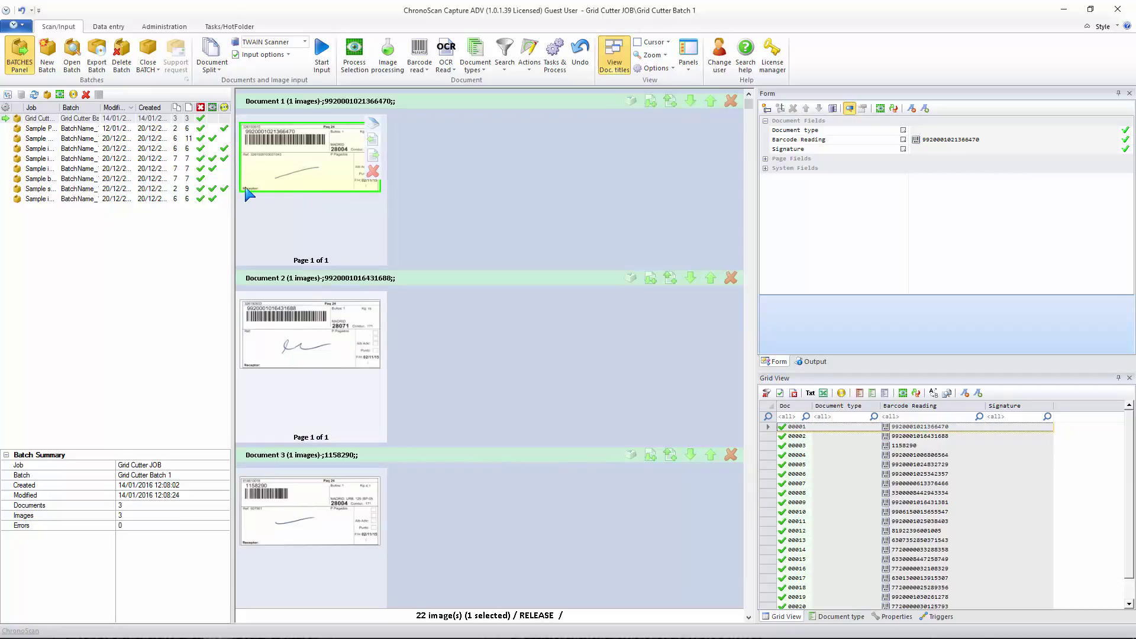
pyautogui.click(293, 354)
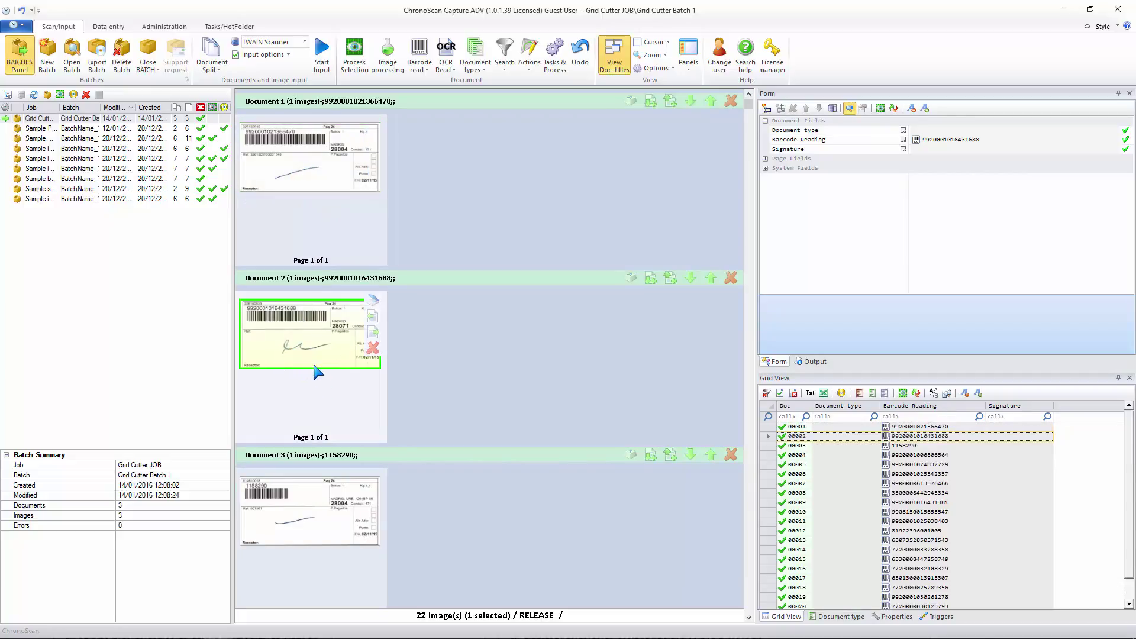
# Step: Open document 1 for data entry and draw the Signature field's capture zone over the signature box below the Ref line
pyautogui.scroll(-5, 363, 431)
pyautogui.scroll(5, 361, 431)
pyautogui.click(296, 149)
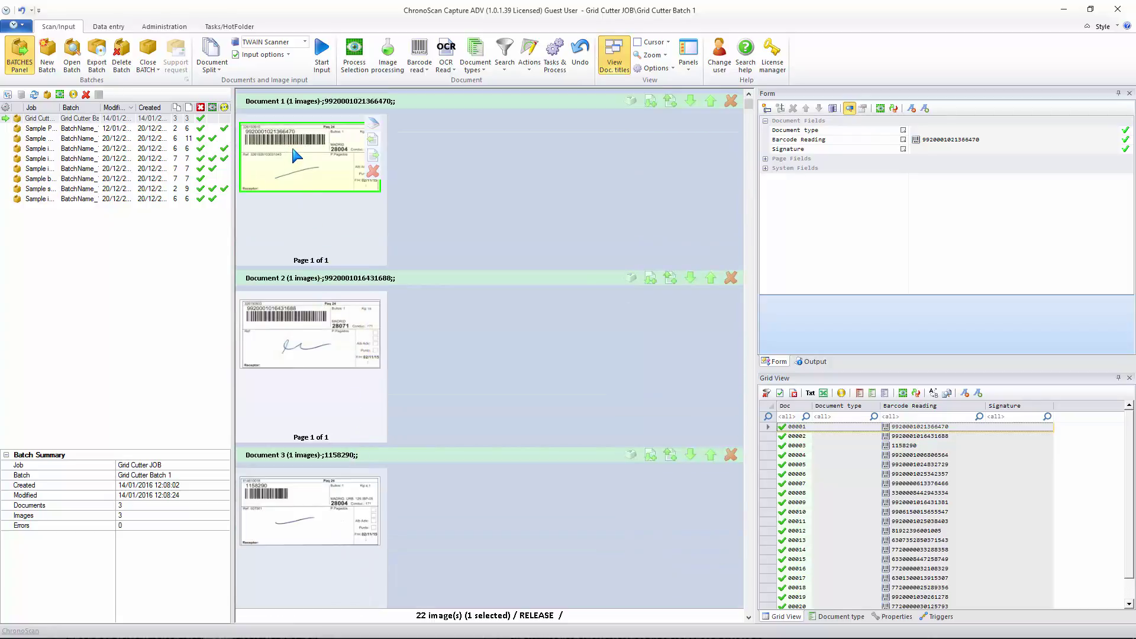
pyautogui.doubleClick(296, 155)
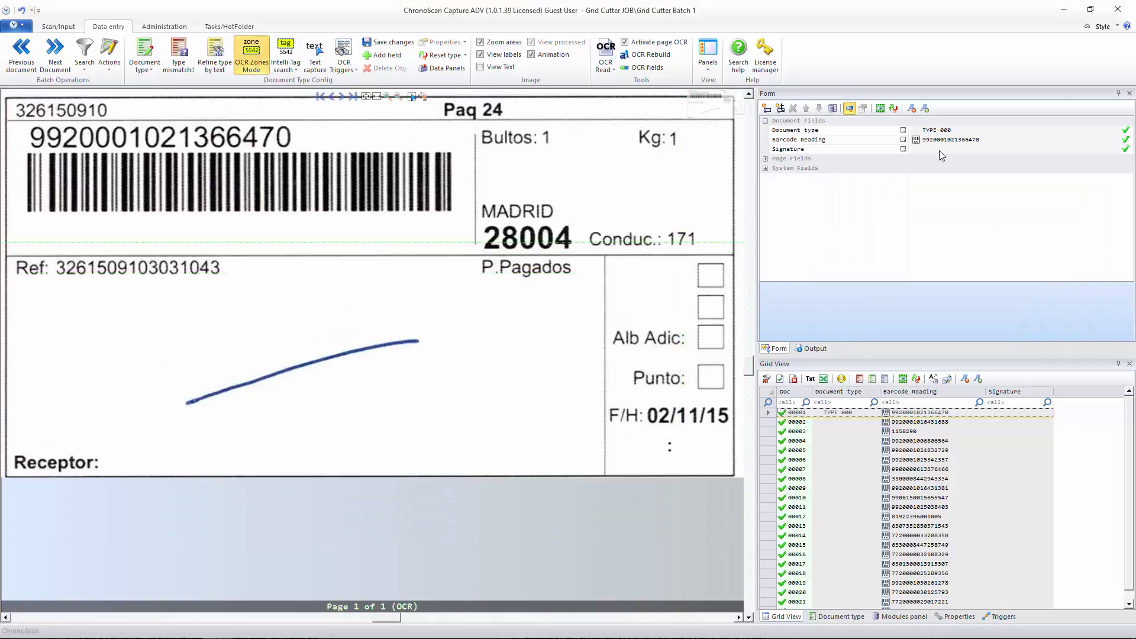
pyautogui.click(939, 151)
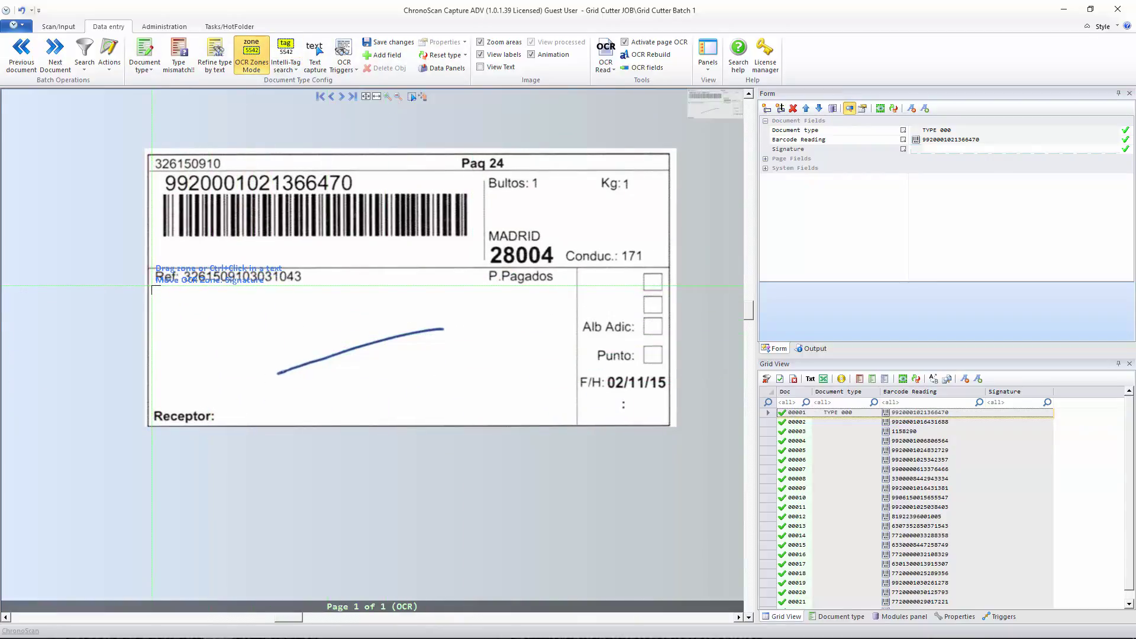
pyautogui.moveTo(152, 286)
pyautogui.mouseDown()
pyautogui.moveTo(403, 354)
pyautogui.moveTo(562, 416)
pyautogui.moveTo(573, 408)
pyautogui.mouseUp()
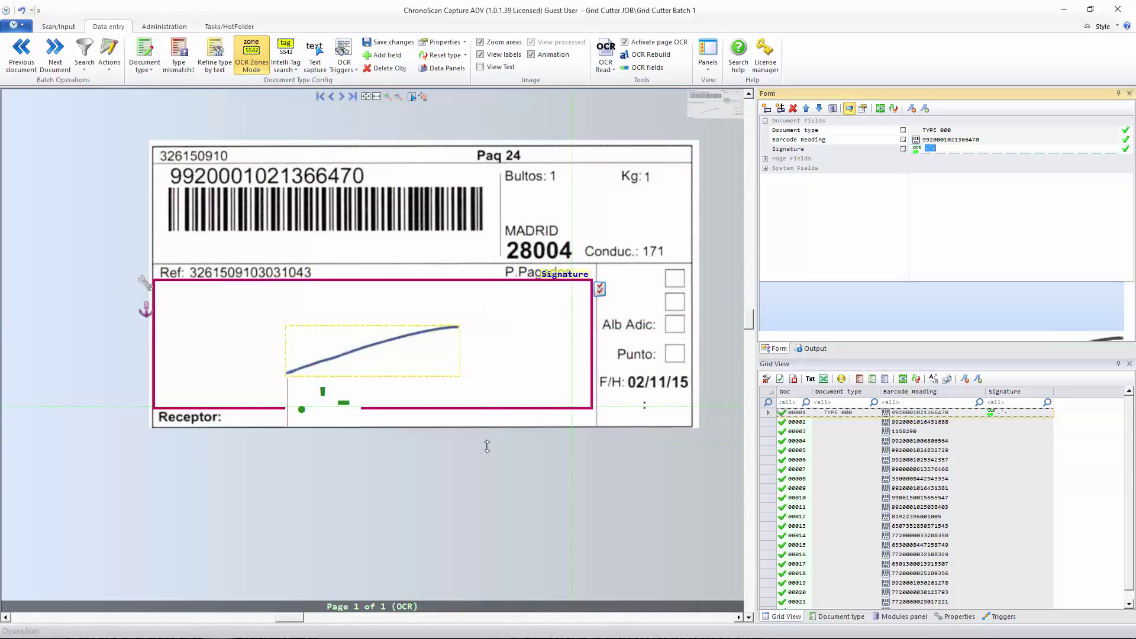
# Step: Set the Signature zone to read with MarkDetection at a trigger level of 0.6 and refresh its reading
pyautogui.click(601, 288)
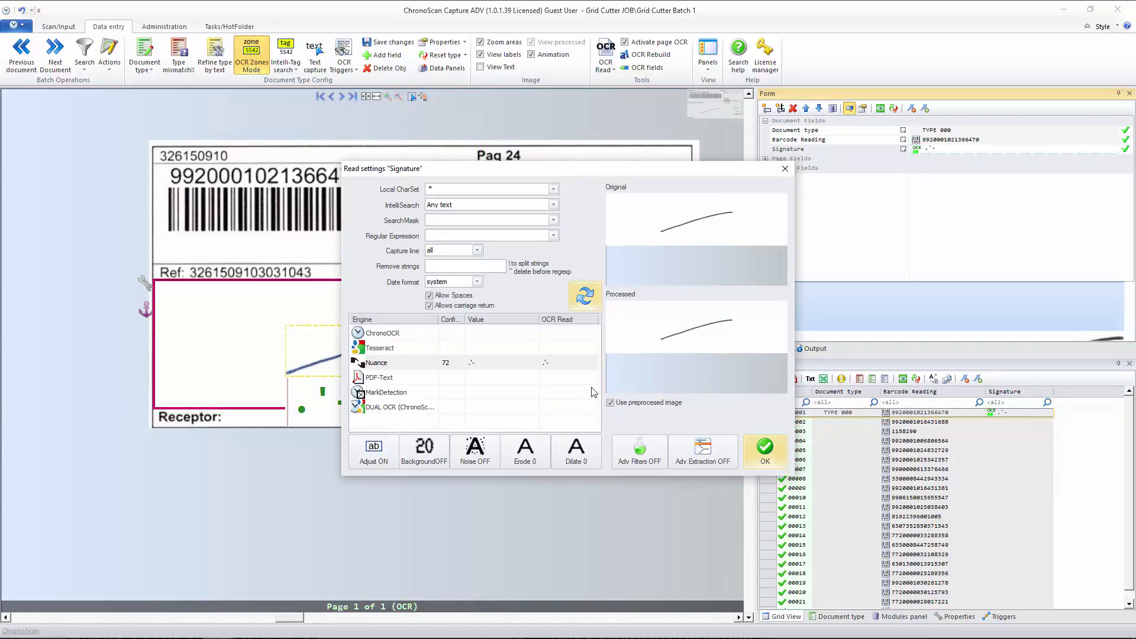
pyautogui.click(391, 392)
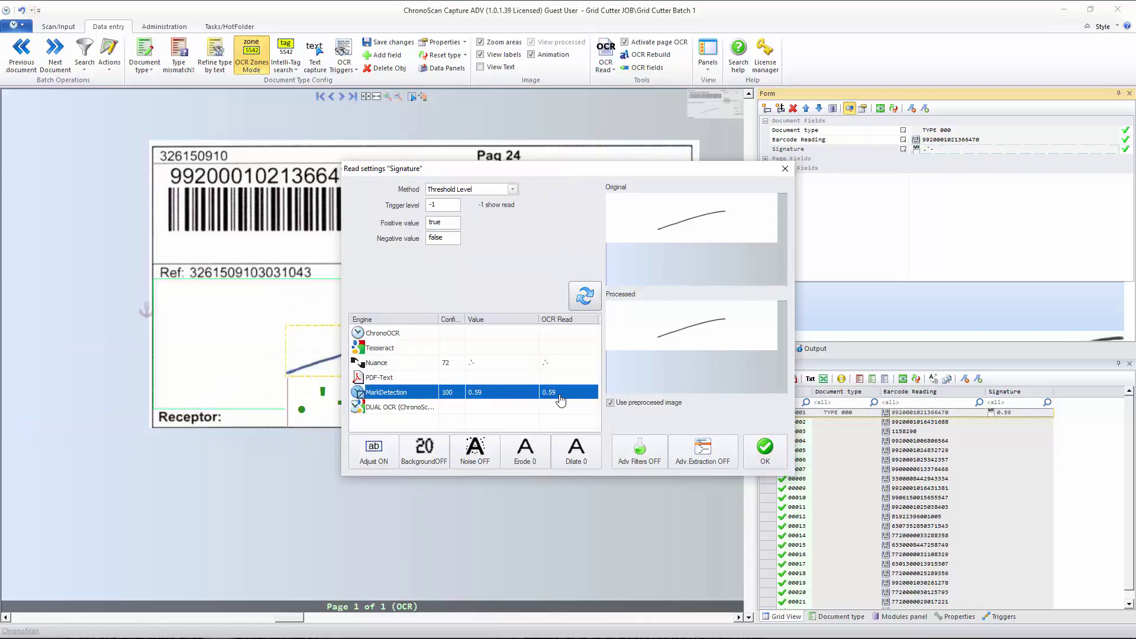
pyautogui.click(438, 205)
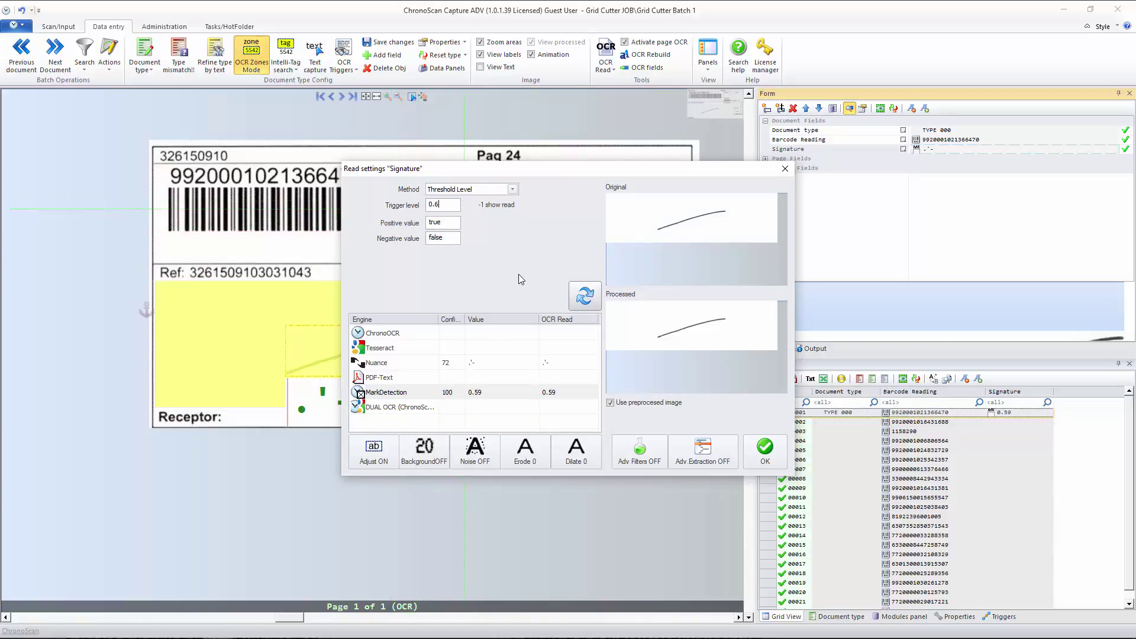
pyautogui.click(584, 294)
pyautogui.click(585, 295)
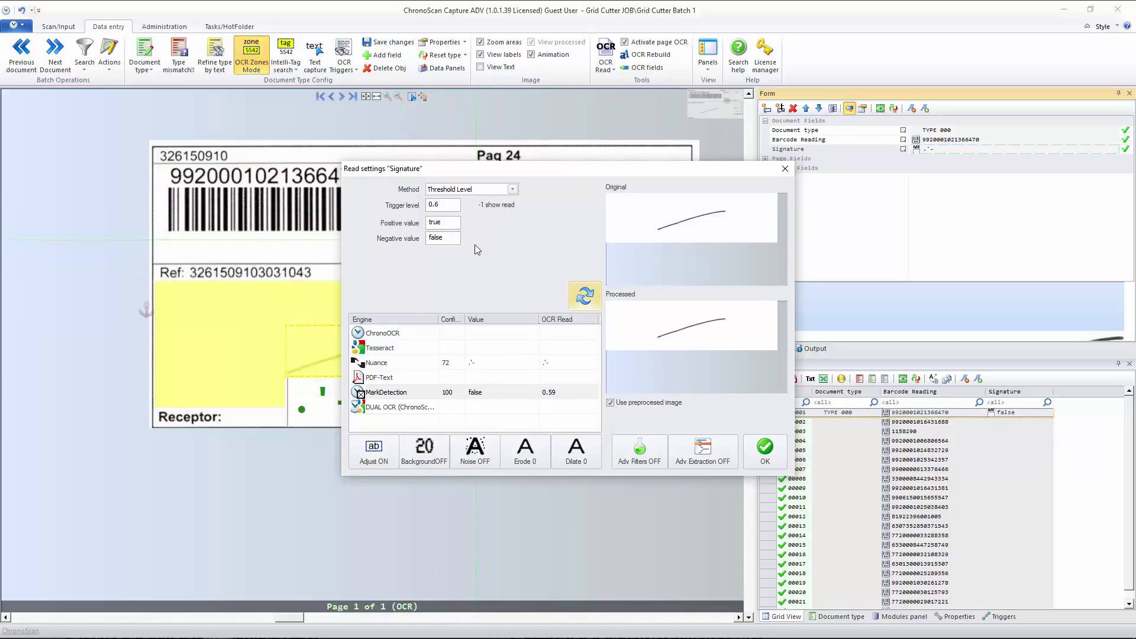
# Step: Turn Adjust off in the Signature read settings, apply them and compare the readings on documents 2 and 1
pyautogui.click(374, 461)
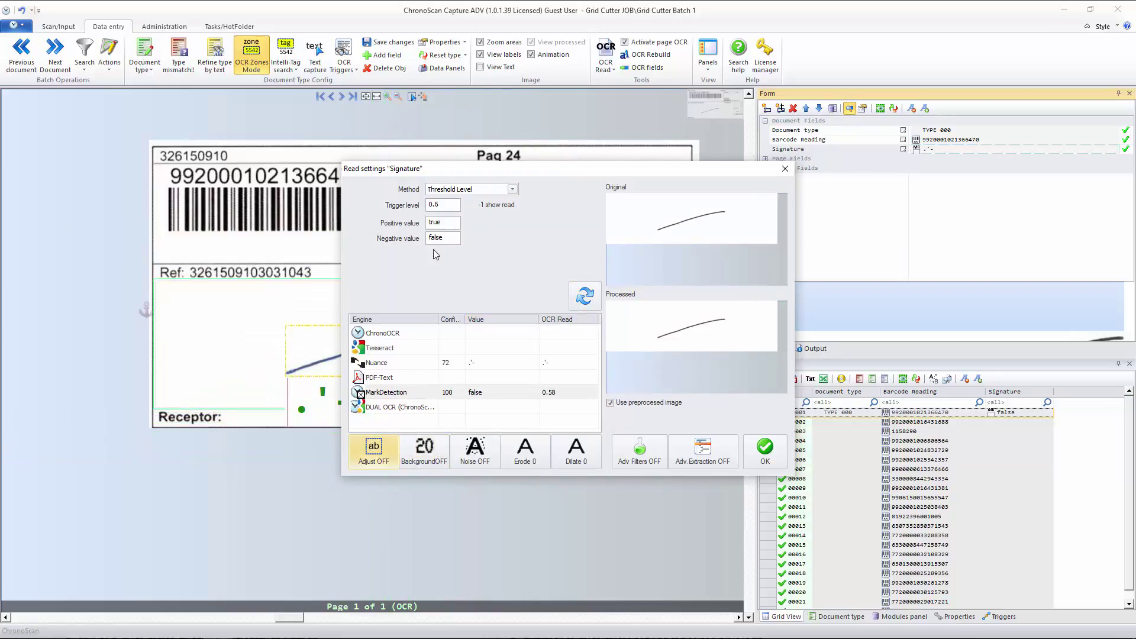
pyautogui.click(765, 451)
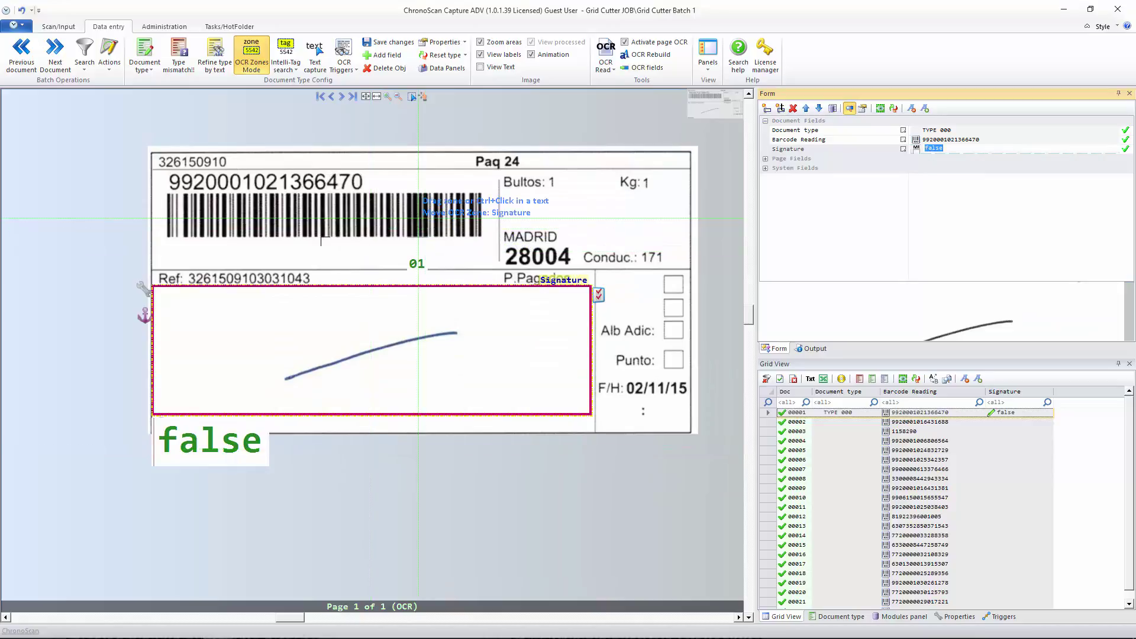
pyautogui.click(55, 52)
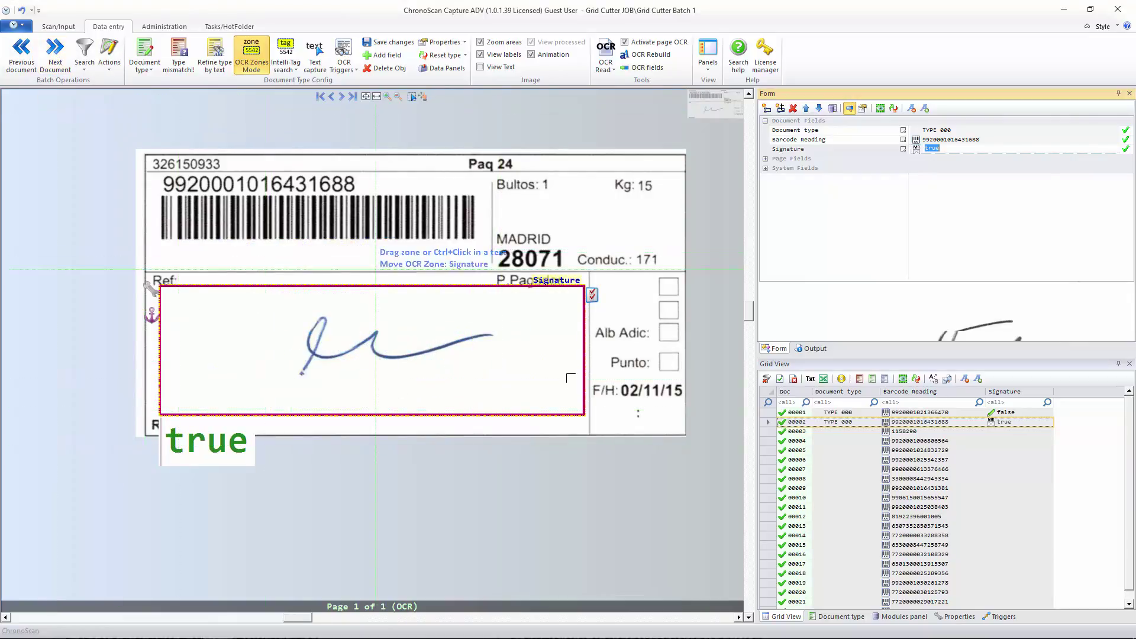
pyautogui.click(21, 53)
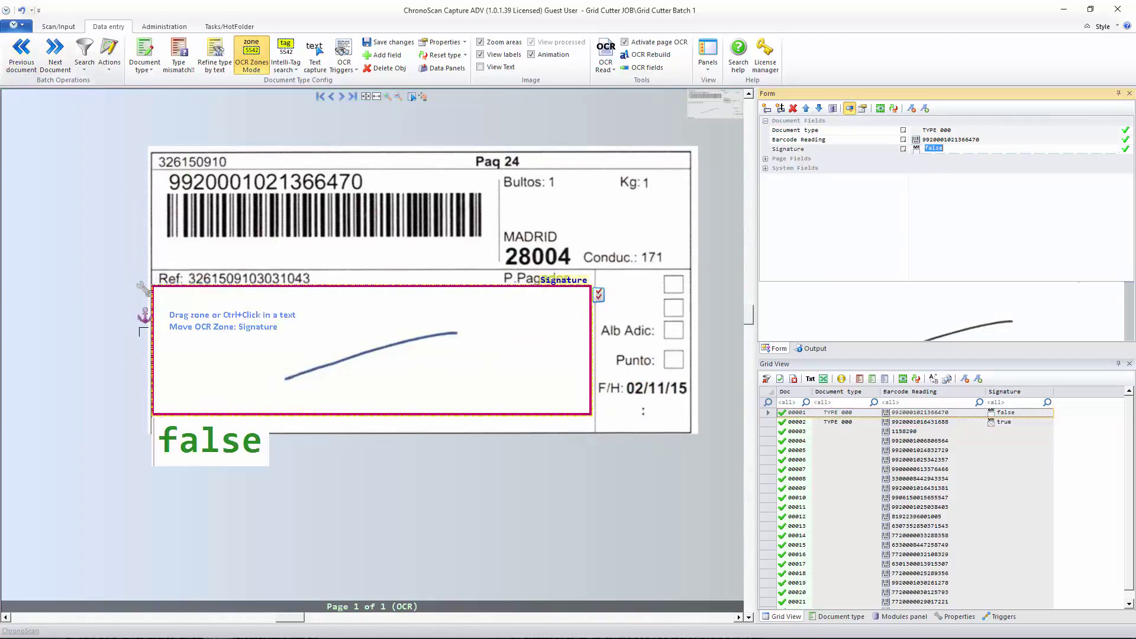
pyautogui.moveTo(144, 288)
pyautogui.mouseDown()
pyautogui.moveTo(192, 252)
pyautogui.moveTo(167, 381)
pyautogui.mouseUp()
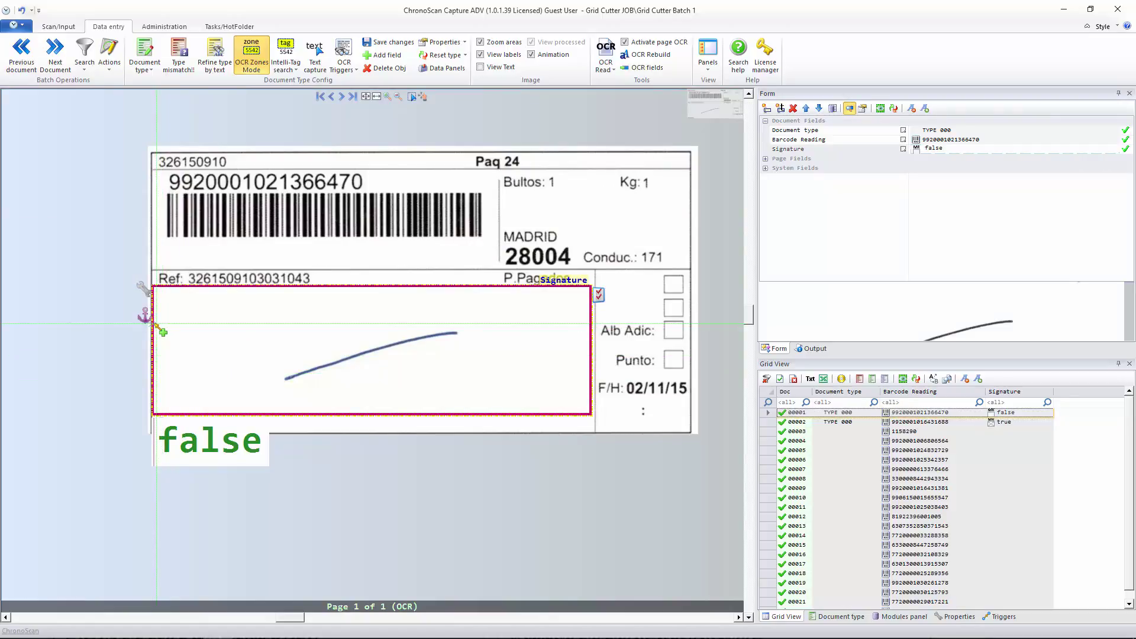
pyautogui.moveTo(154, 287); pyautogui.dragTo(169, 276)
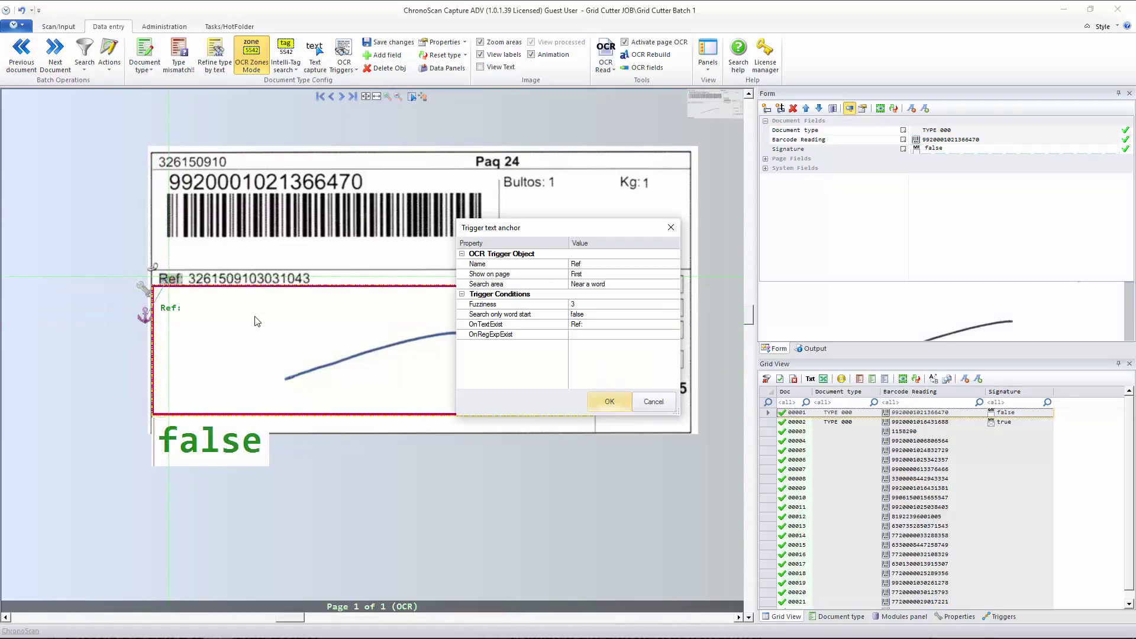
pyautogui.click(660, 403)
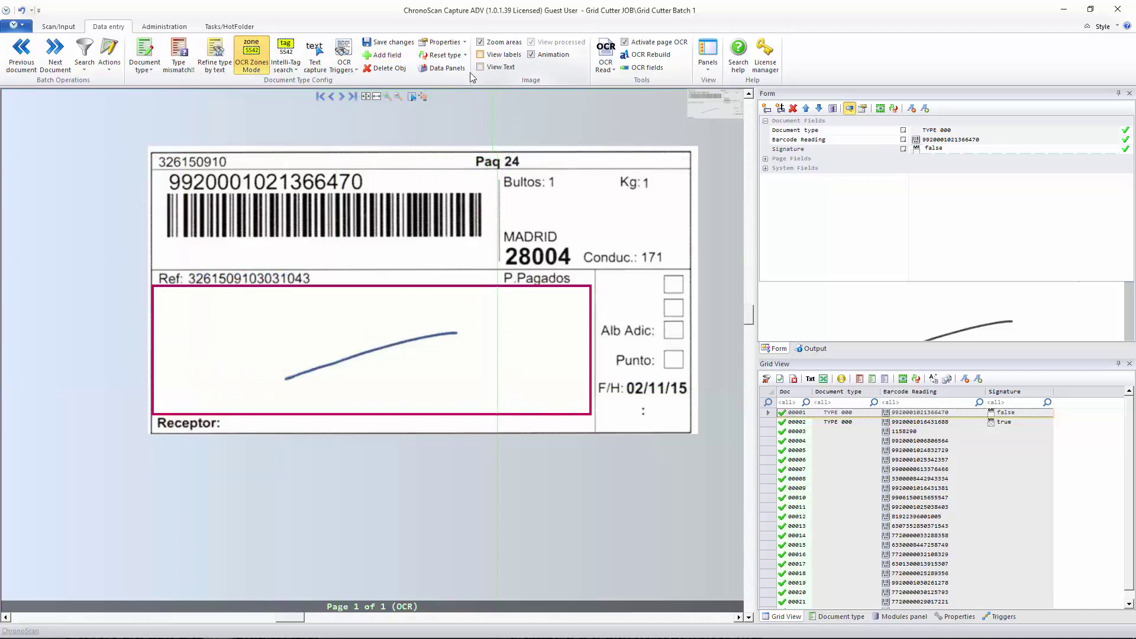
# Step: Anchor the Signature zone to the text "Receptor:" below it, keeping the proposed trigger conditions
pyautogui.moveTo(145, 296)
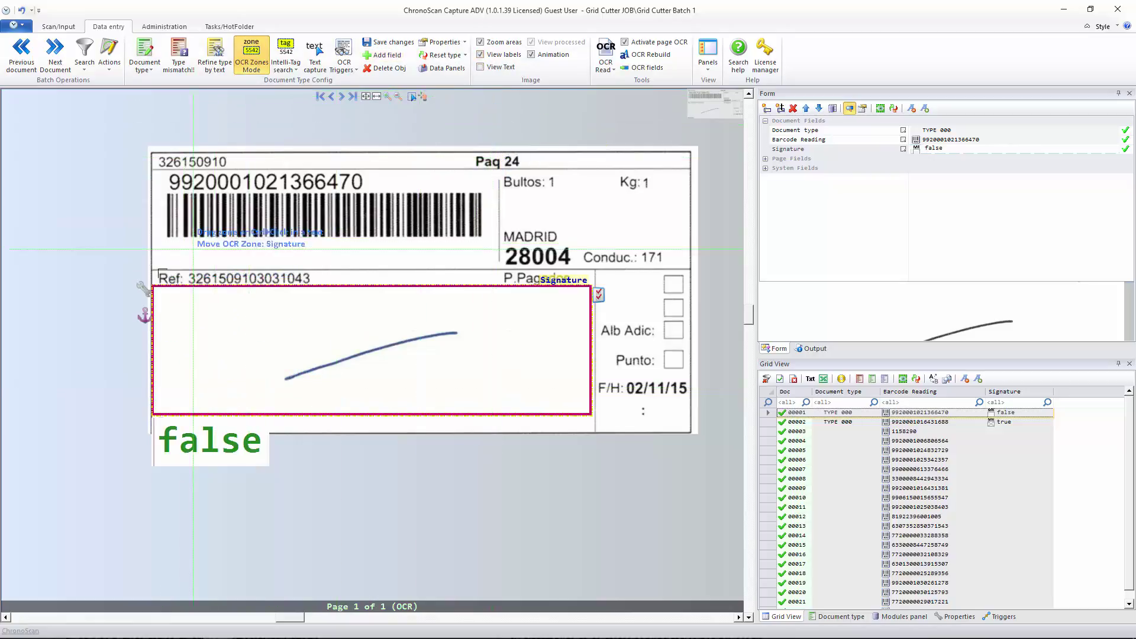
pyautogui.click(184, 432)
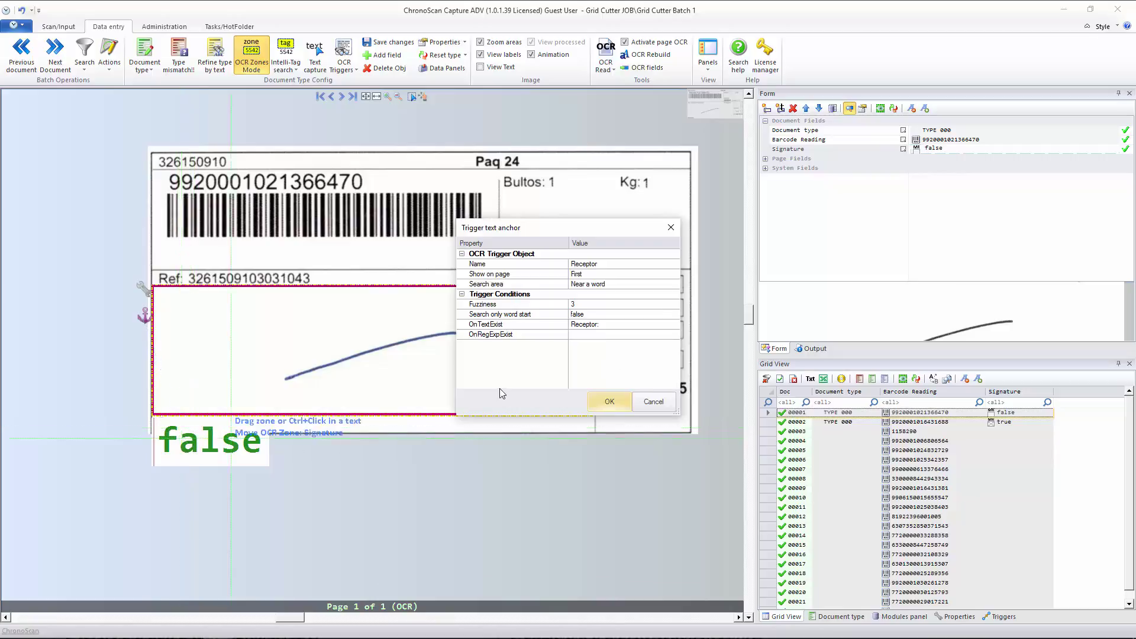
pyautogui.click(606, 402)
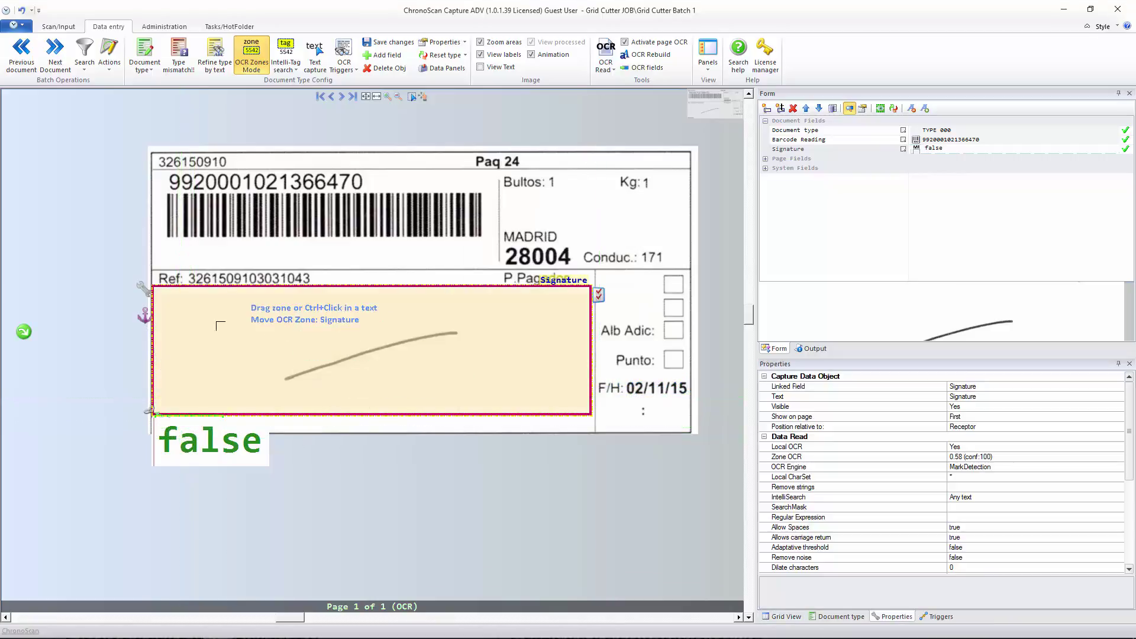
# Step: Examine the Signature zone's placement and MarkDetection reading on document 2 and advance to document 3
pyautogui.click(55, 56)
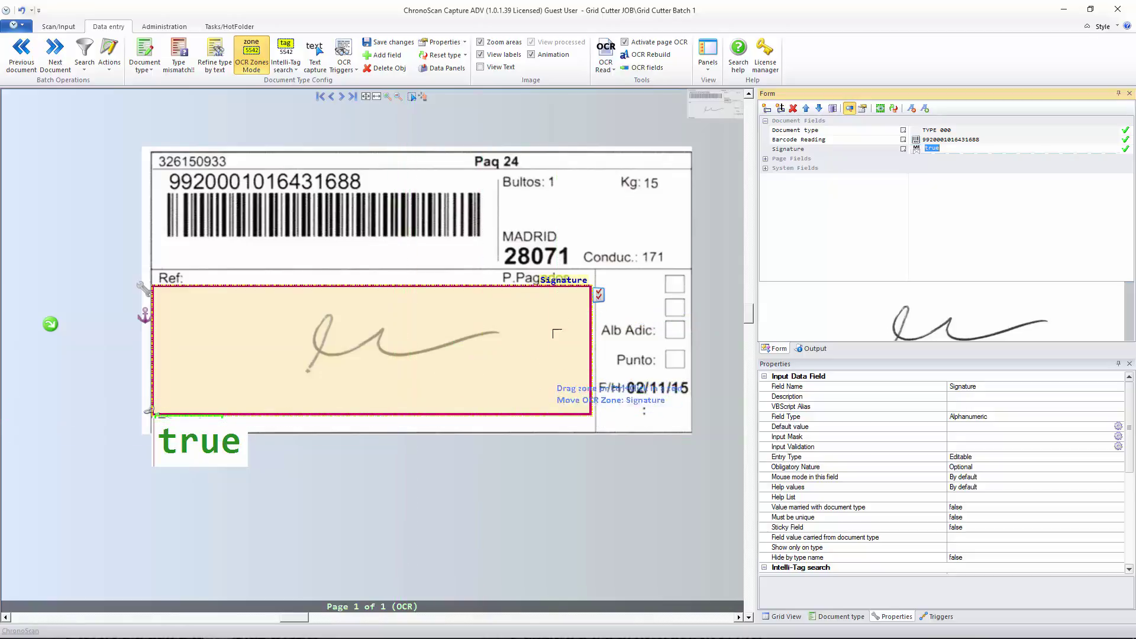
pyautogui.click(599, 294)
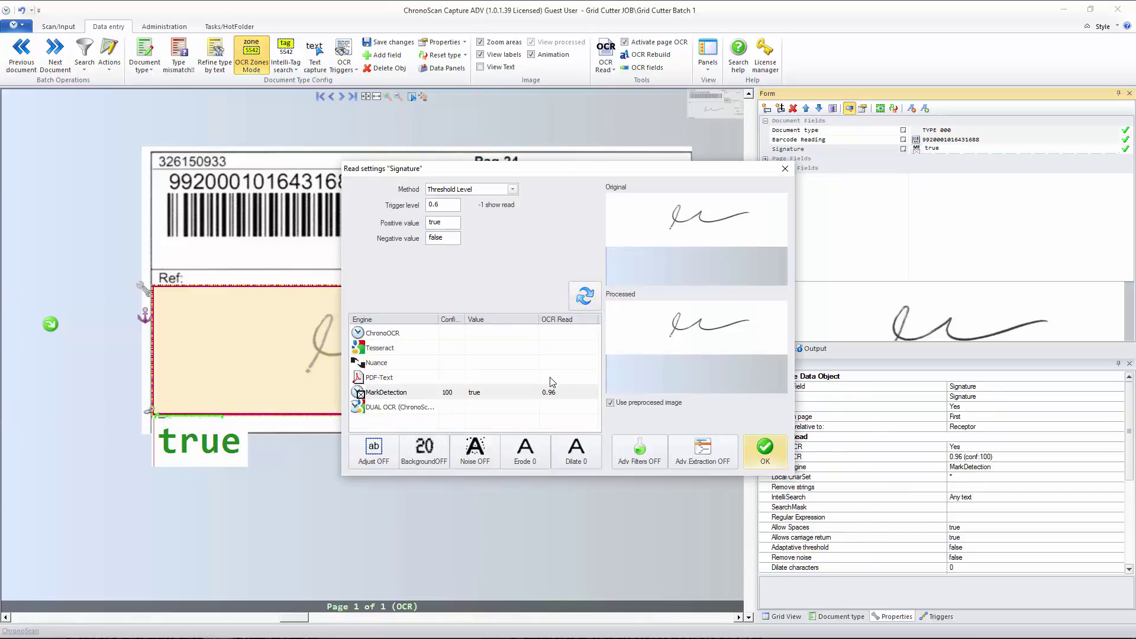
pyautogui.click(407, 398)
pyautogui.moveTo(457, 208); pyautogui.dragTo(385, 205)
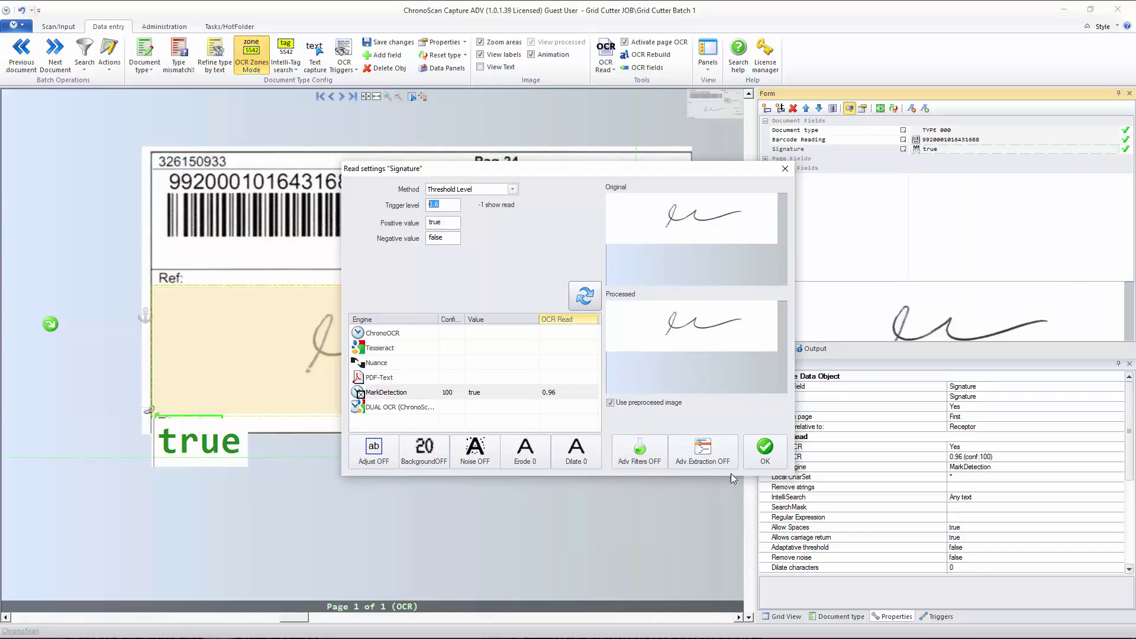
pyautogui.click(766, 451)
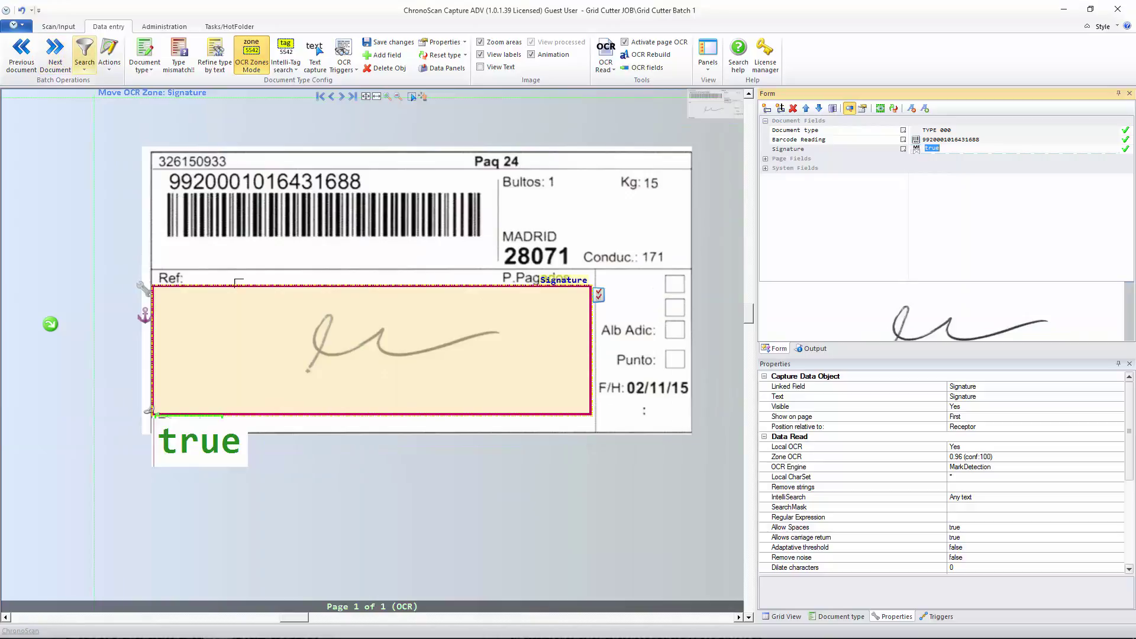
pyautogui.click(58, 61)
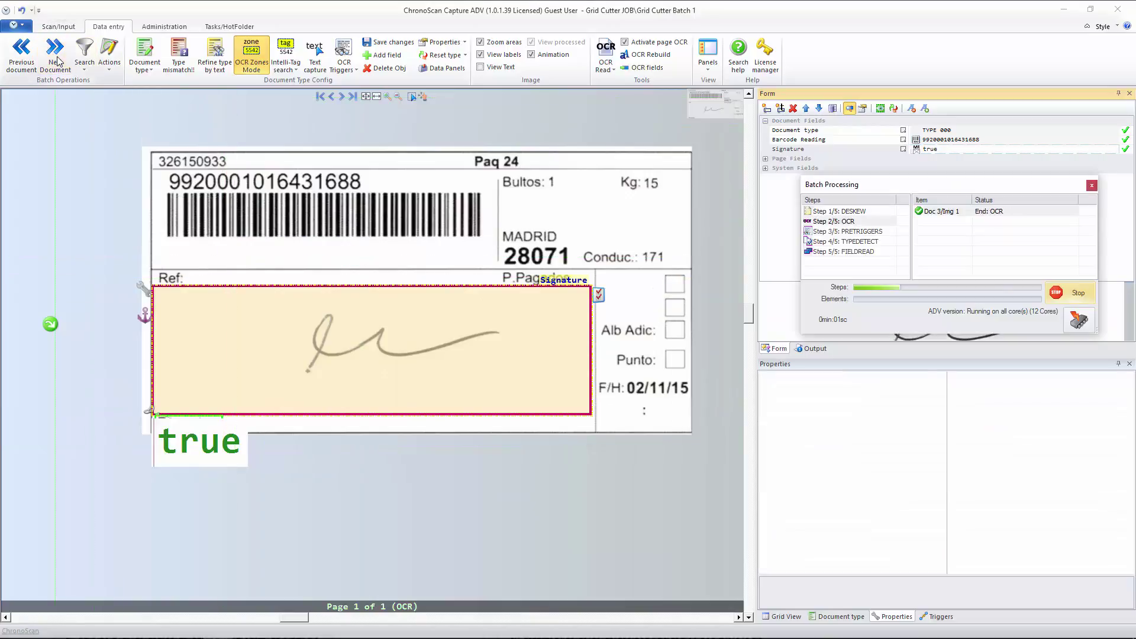